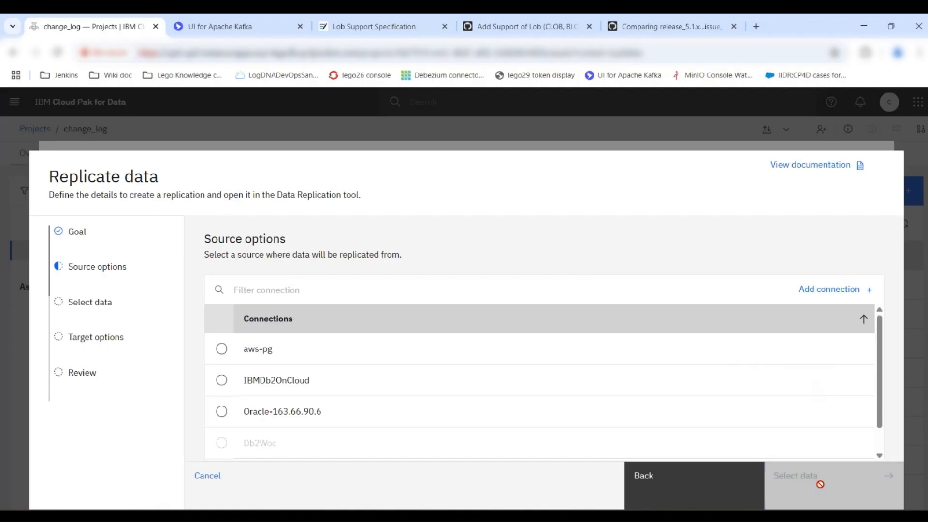
# - Choose the IBMDb2OnCloud connection as the replication source and continue to the data selection
pyautogui.scroll(-1, 410, 392)
pyautogui.click(221, 375)
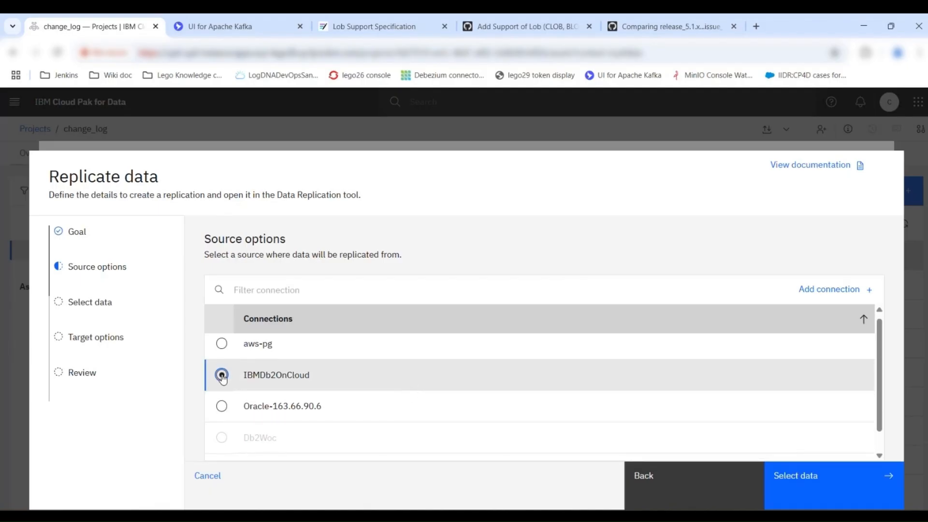
pyautogui.click(811, 492)
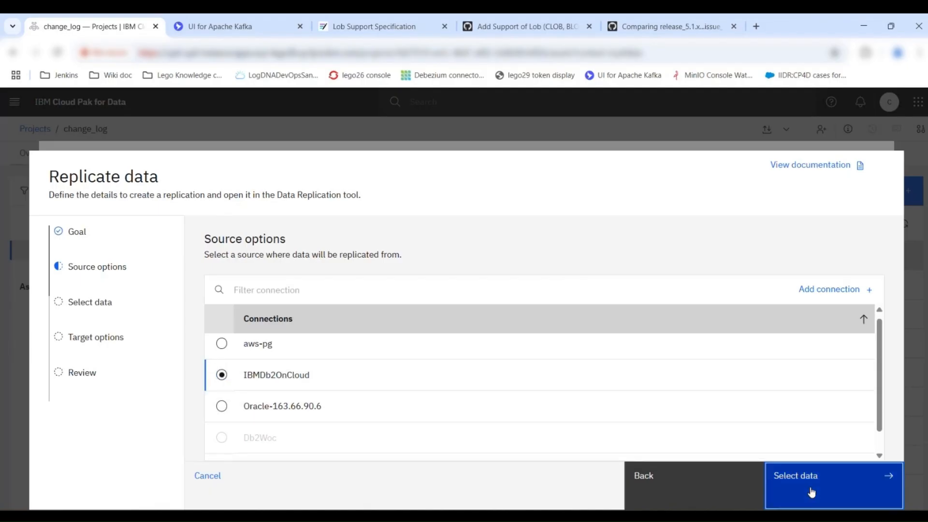
# - Filter the source schemas by "chan" and select the CHANGE_LOG_DEMO schema for replication
pyautogui.click(345, 289)
pyautogui.write('chan')
pyautogui.click(222, 365)
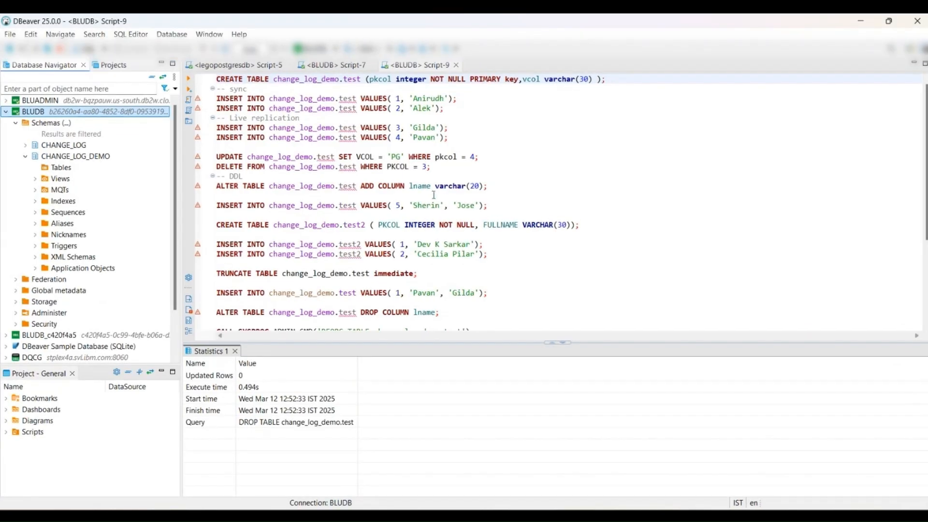
# - Switch to DBeaver and execute the statements that create the change_log_demo.test table and insert the two sync rows with keys 1 and 2
pyautogui.click(255, 77)
pyautogui.click(189, 78)
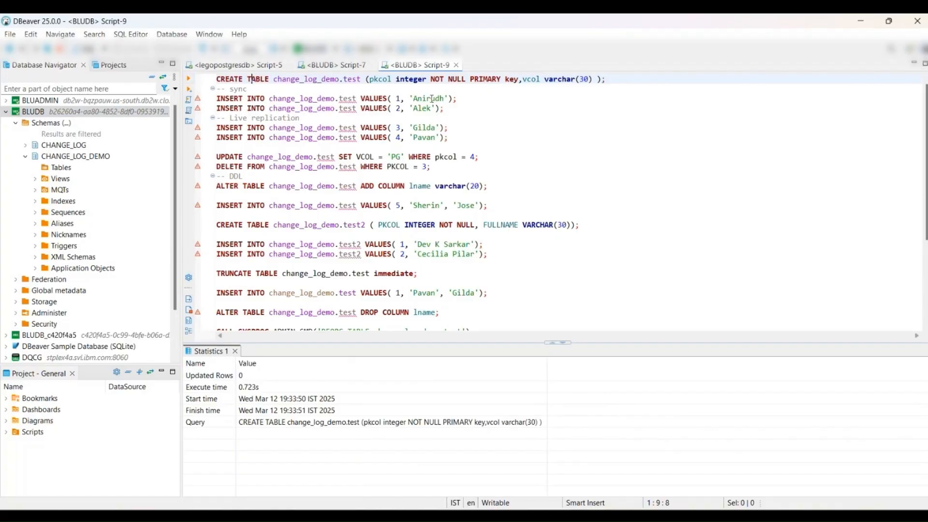
pyautogui.click(226, 98)
pyautogui.hotkey('ctrl', 'Return')
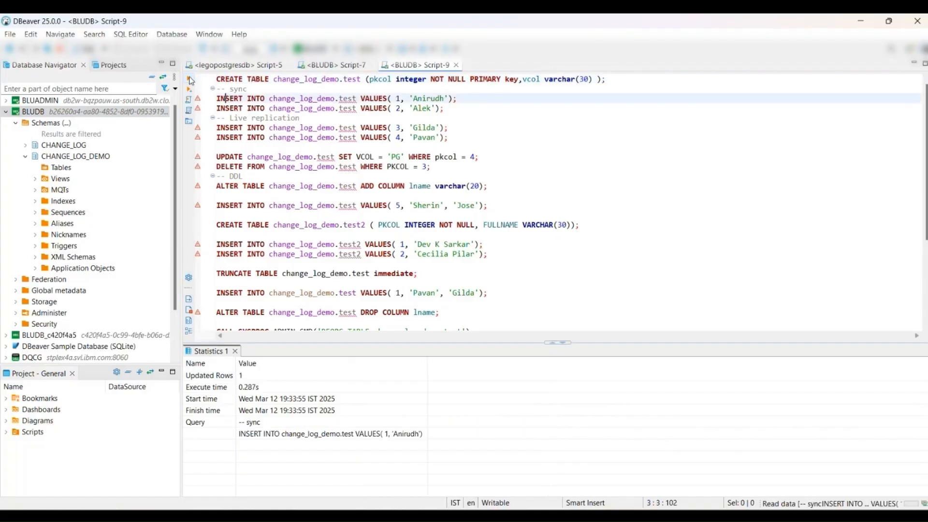
pyautogui.click(228, 108)
pyautogui.click(191, 81)
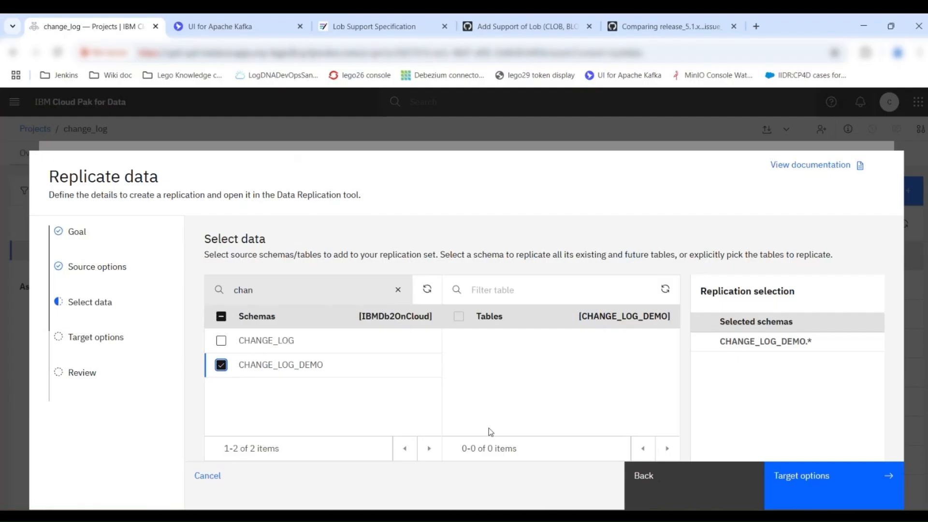
# - Return to IBM Cloud Pak for Data, refresh the CHANGE_LOG_DEMO table list, and choose kafka21 as the target connection
pyautogui.click(665, 289)
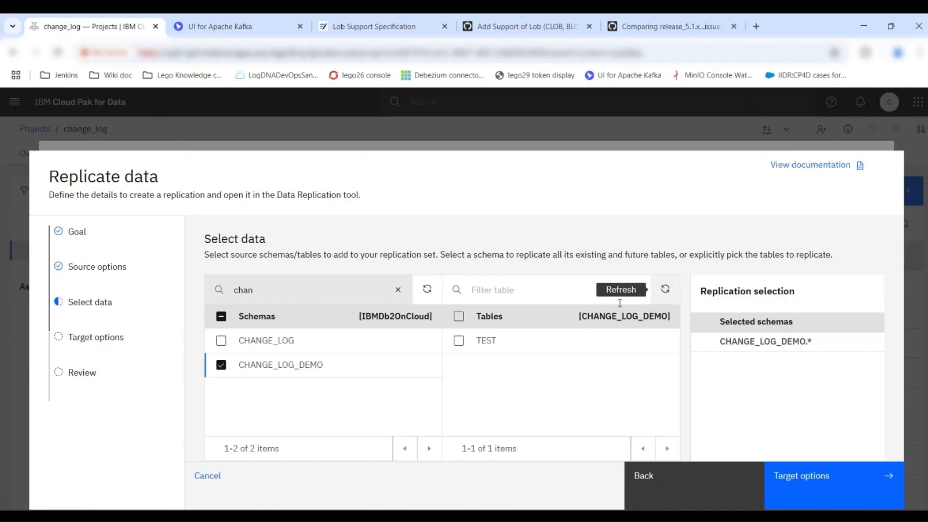
pyautogui.click(828, 481)
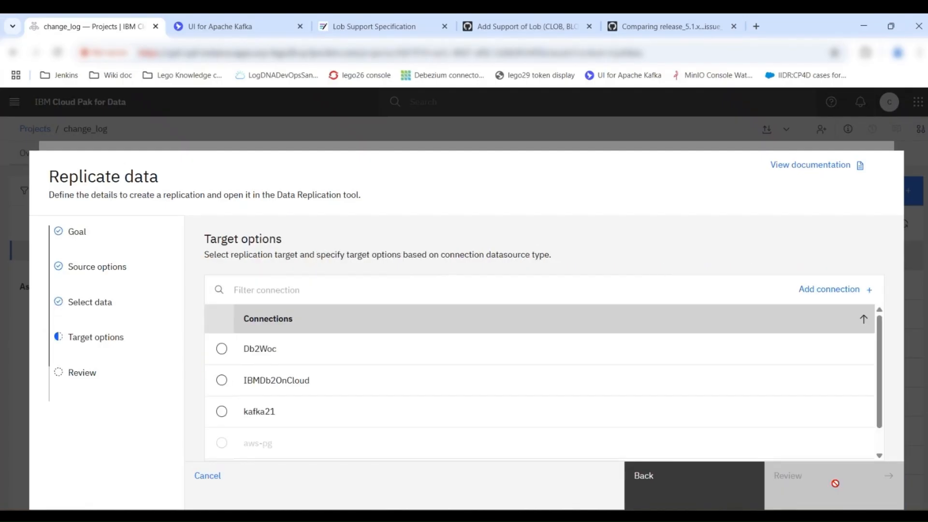
pyautogui.click(222, 412)
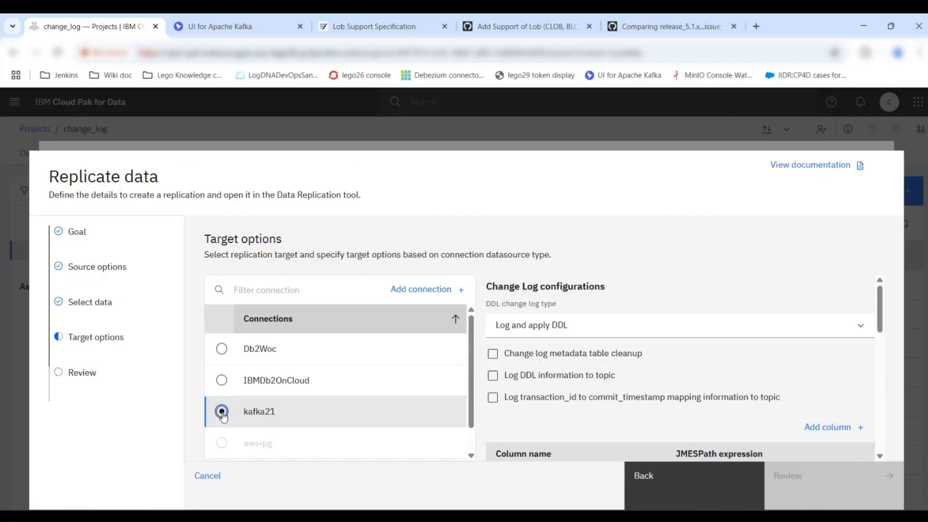
# - Keep the DDL change log type at Log and apply DDL, and log DDL information to the ddl_change_log topic
pyautogui.scroll(-1, 696, 312)
pyautogui.scroll(1, 696, 312)
pyautogui.click(693, 322)
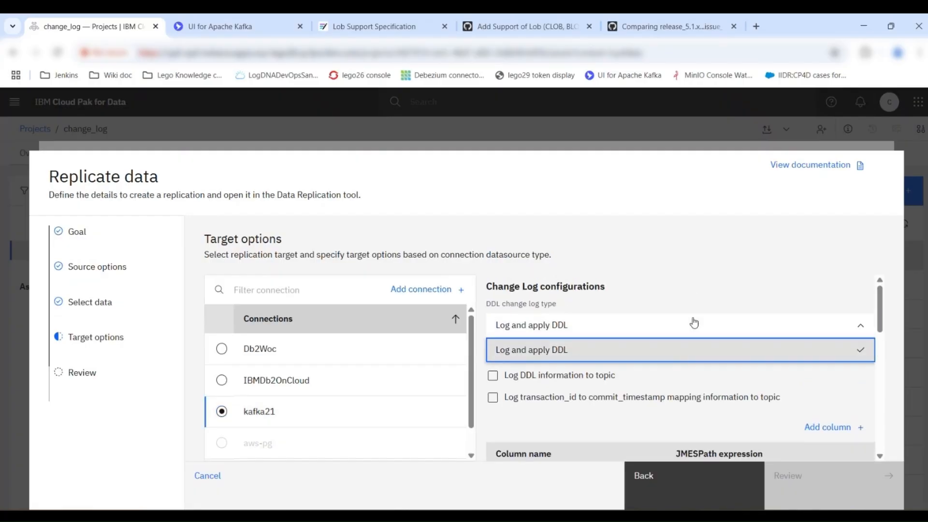
pyautogui.click(623, 313)
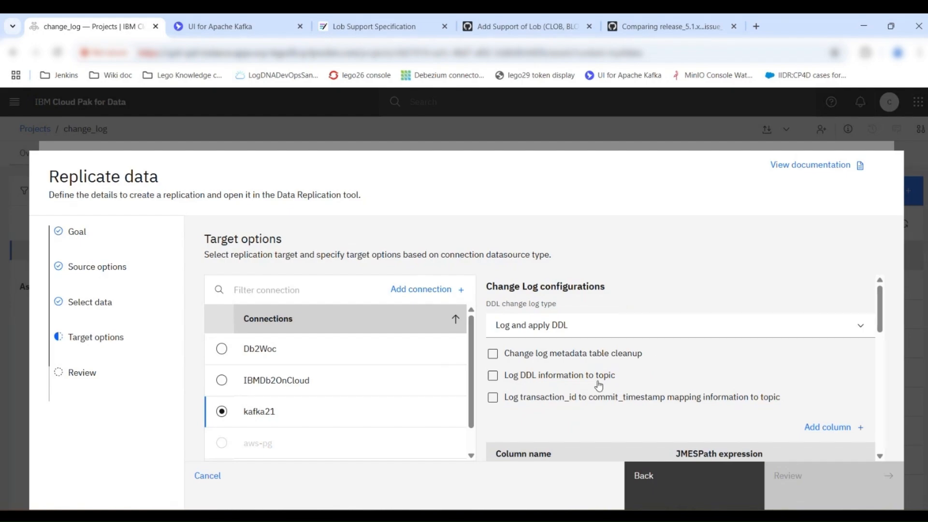
pyautogui.click(492, 377)
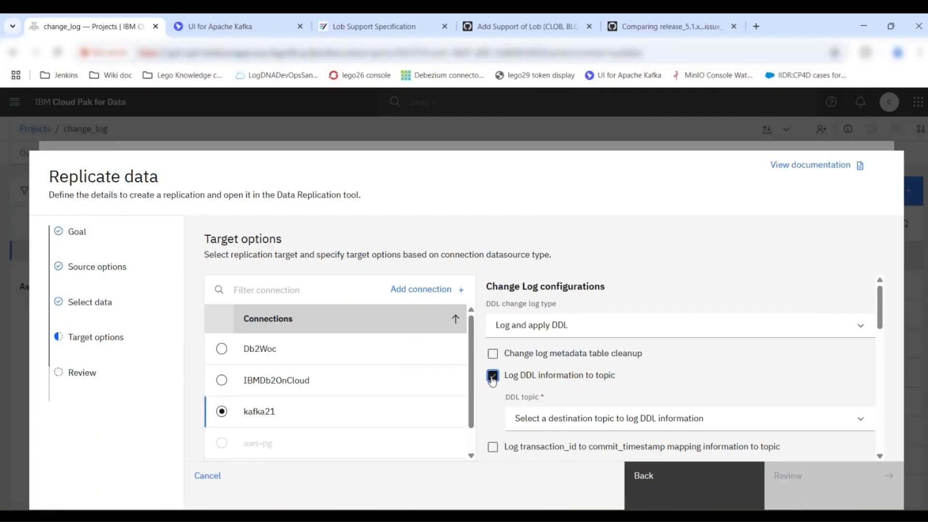
pyautogui.click(541, 417)
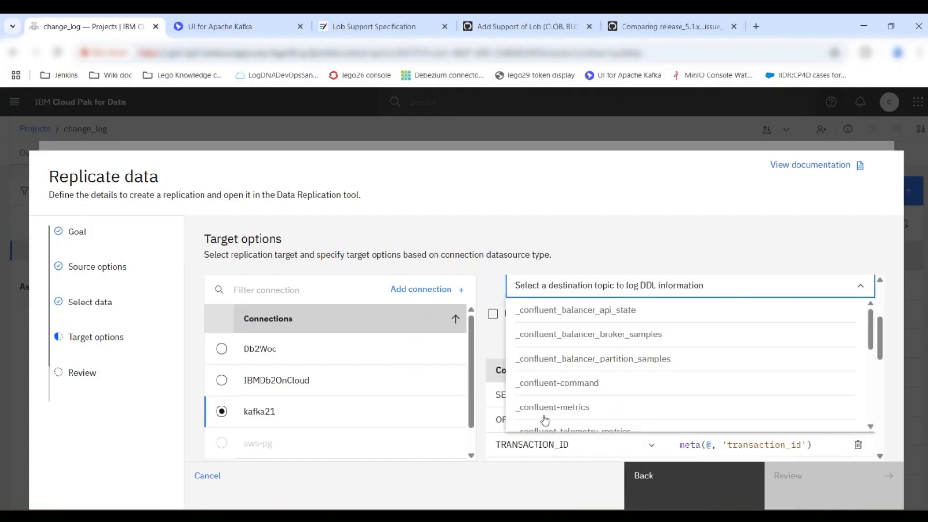
pyautogui.scroll(-3, 543, 386)
pyautogui.click(543, 353)
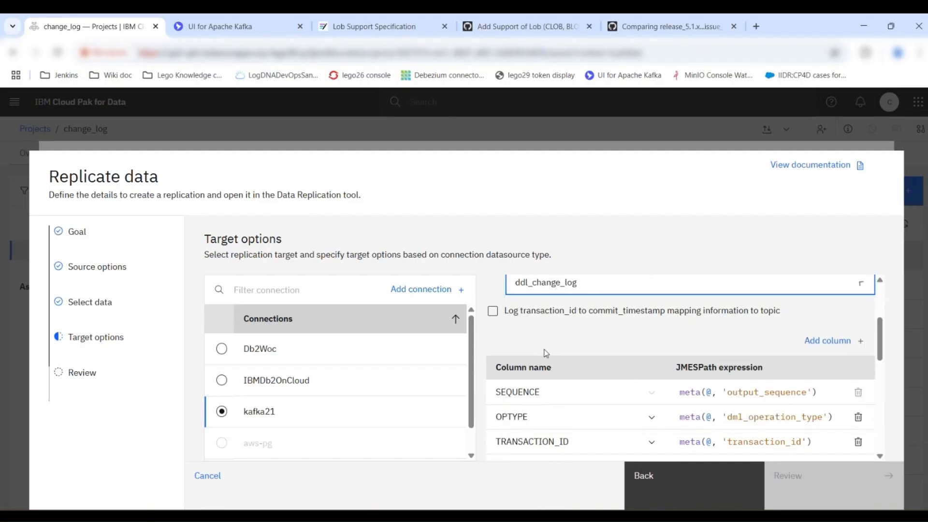
pyautogui.scroll(2, 546, 353)
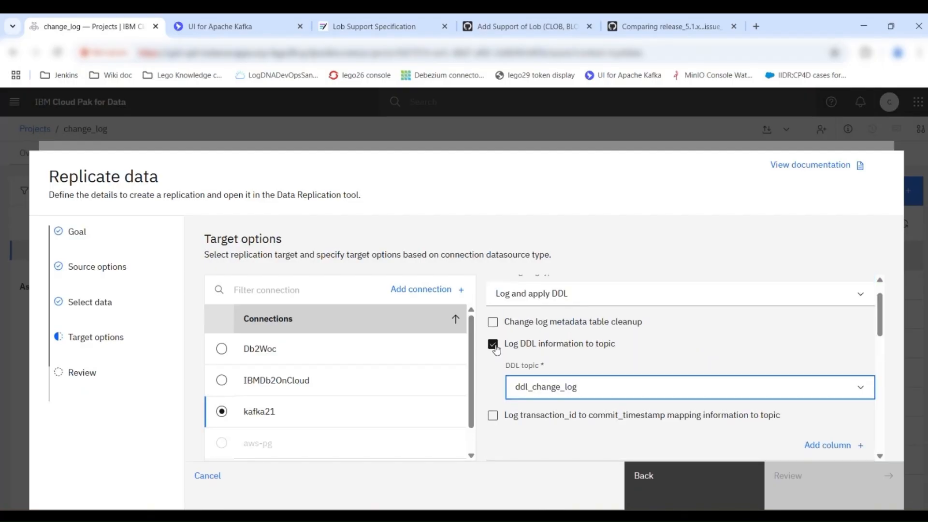
# - Enable logging of the transaction_id to commit_timestamp mapping, with txid_to_commit_timestamp as its destination topic
pyautogui.scroll(-1, 616, 354)
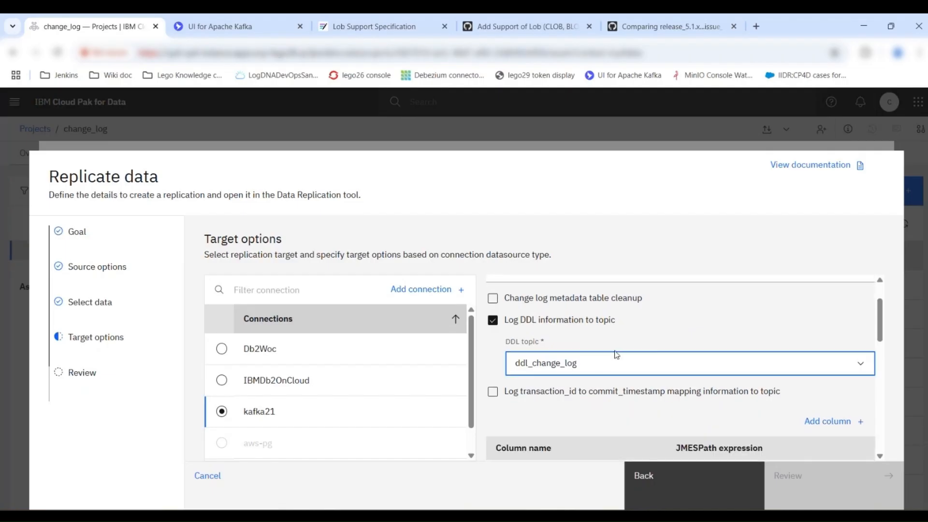
pyautogui.click(492, 381)
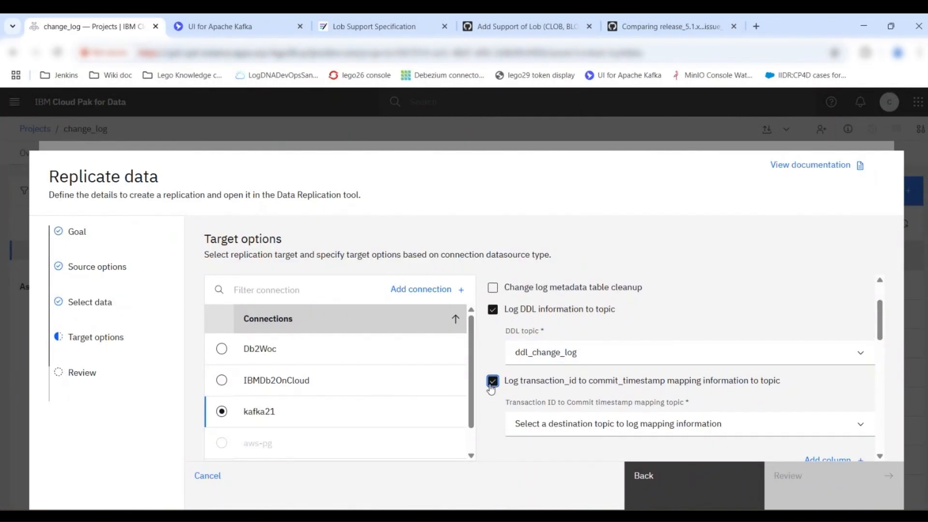
pyautogui.scroll(-1, 531, 391)
pyautogui.click(558, 395)
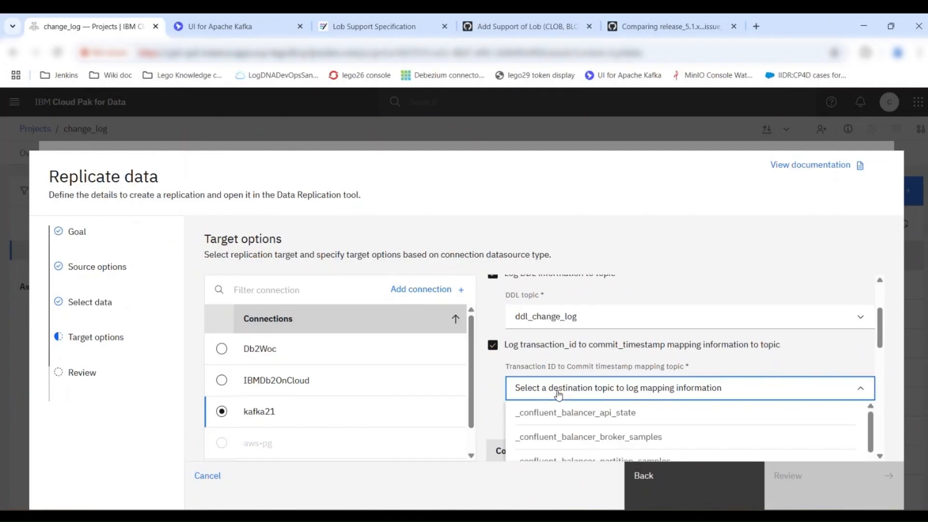
pyautogui.scroll(-3, 558, 395)
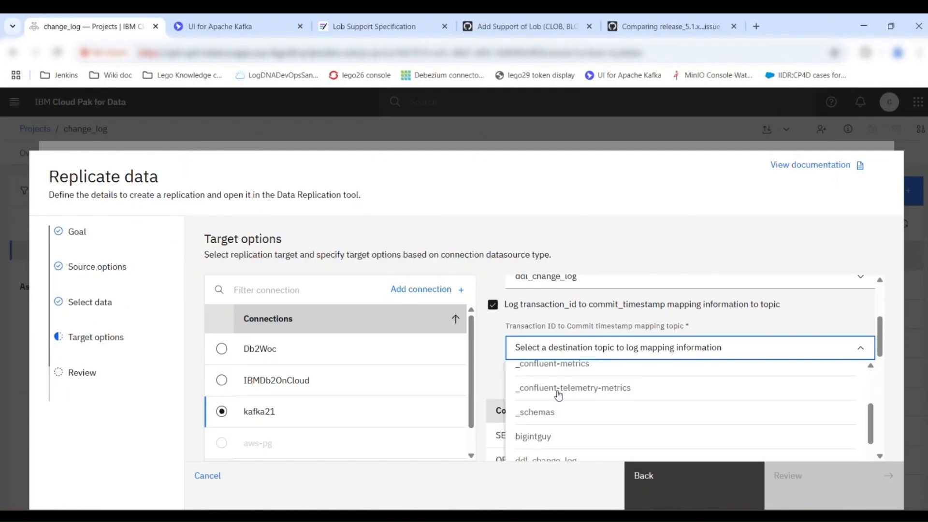
pyautogui.scroll(-3, 558, 395)
pyautogui.scroll(-3, 559, 395)
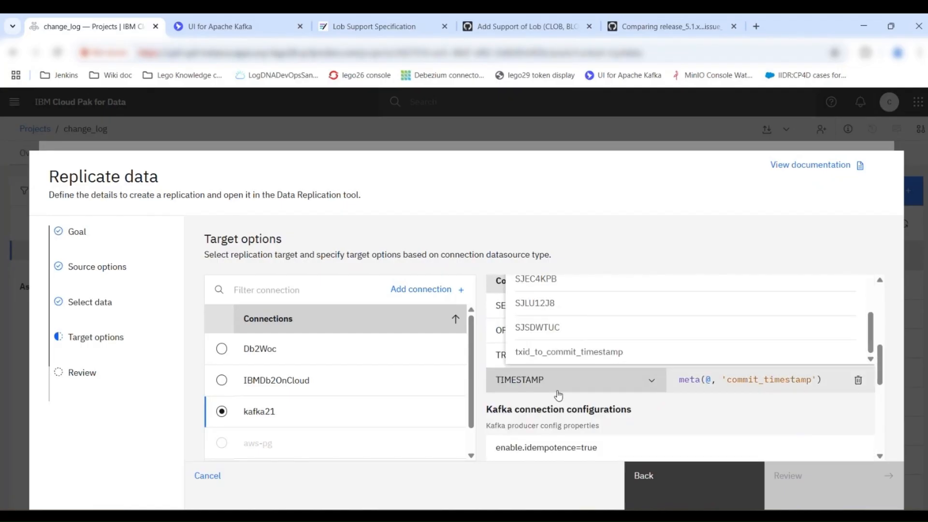
pyautogui.click(559, 356)
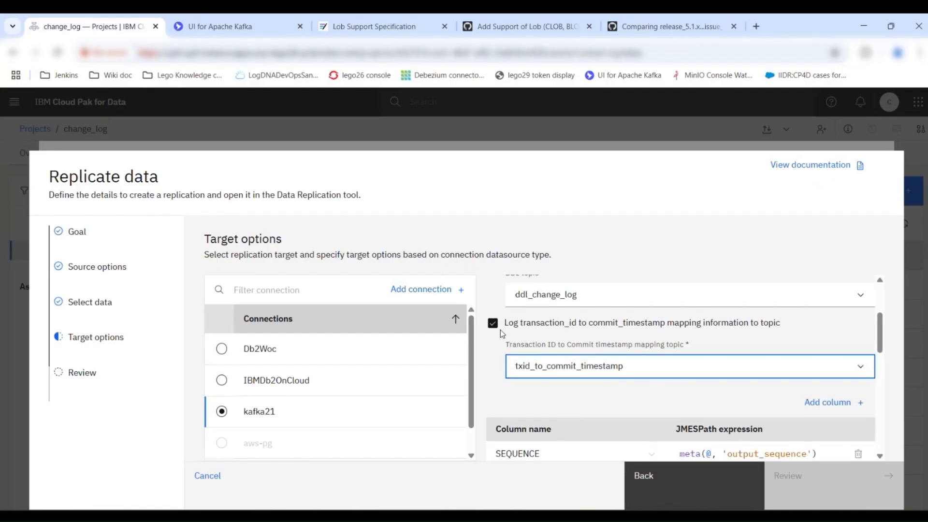
# - Look over the change log metadata columns and map the CHANGE_LOG_DEMO source schema to the demo target topic
pyautogui.scroll(-3, 500, 330)
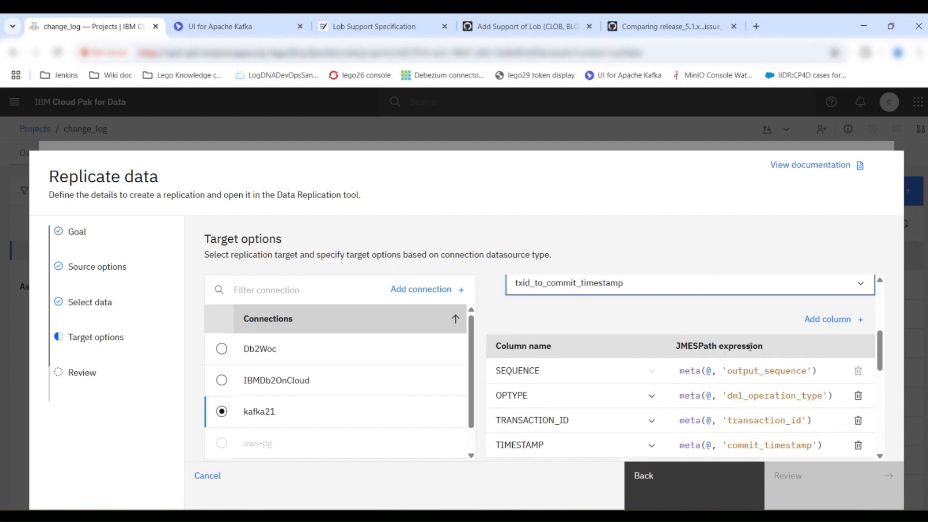
pyautogui.scroll(-1, 706, 310)
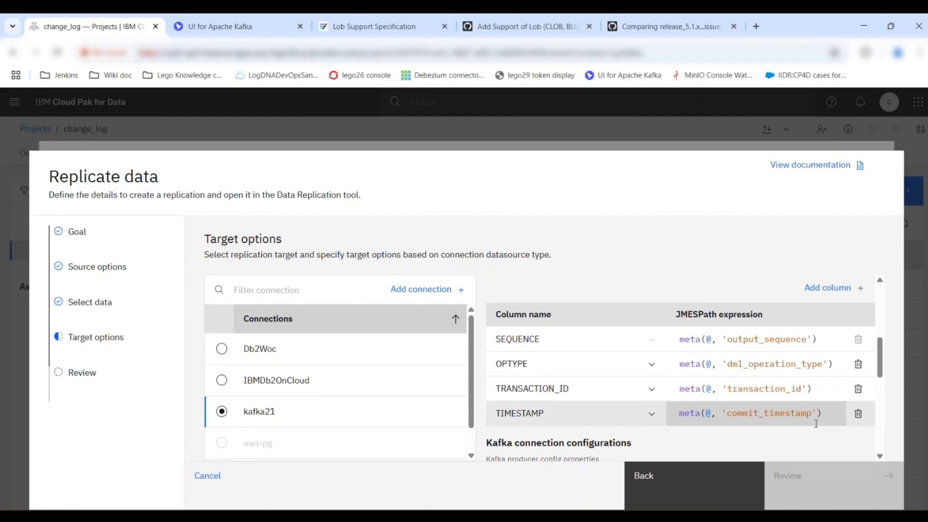
pyautogui.scroll(4, 816, 423)
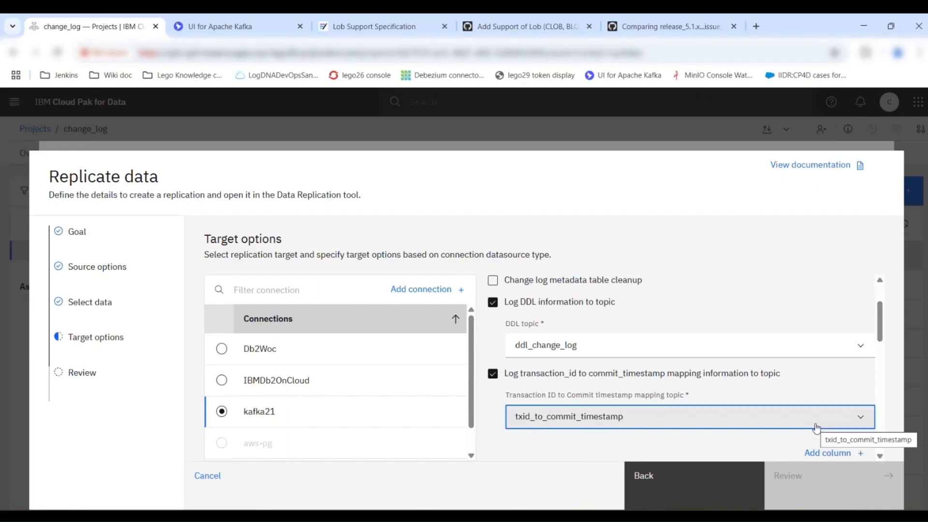
pyautogui.scroll(-5, 796, 397)
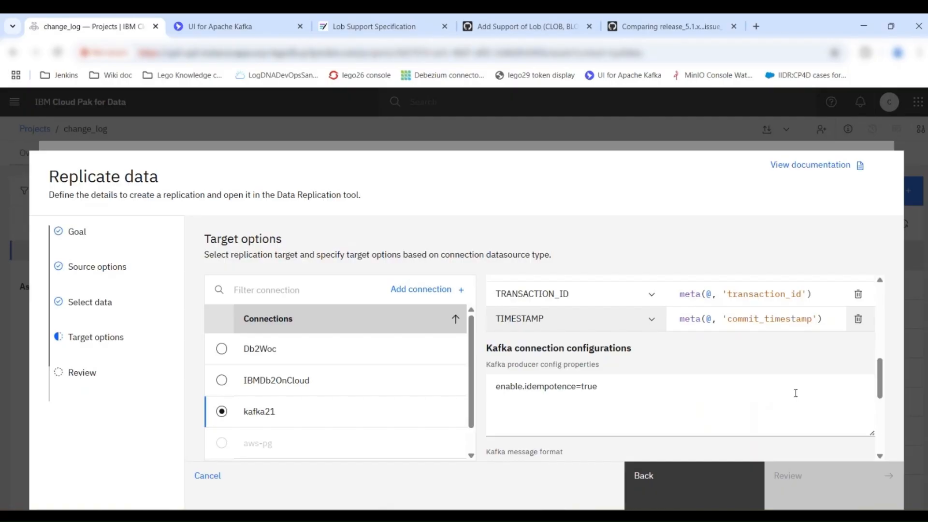
pyautogui.scroll(-6, 795, 392)
pyautogui.click(747, 416)
pyautogui.write('dem')
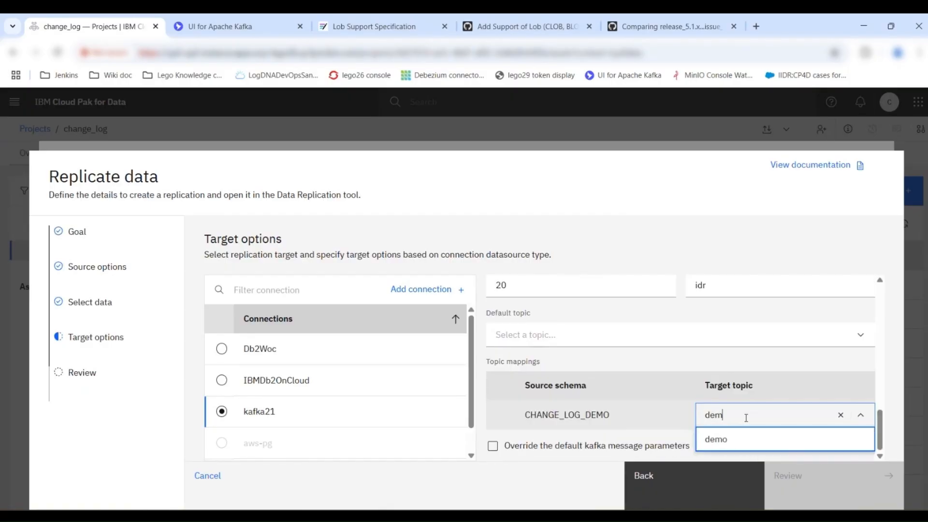
pyautogui.click(738, 438)
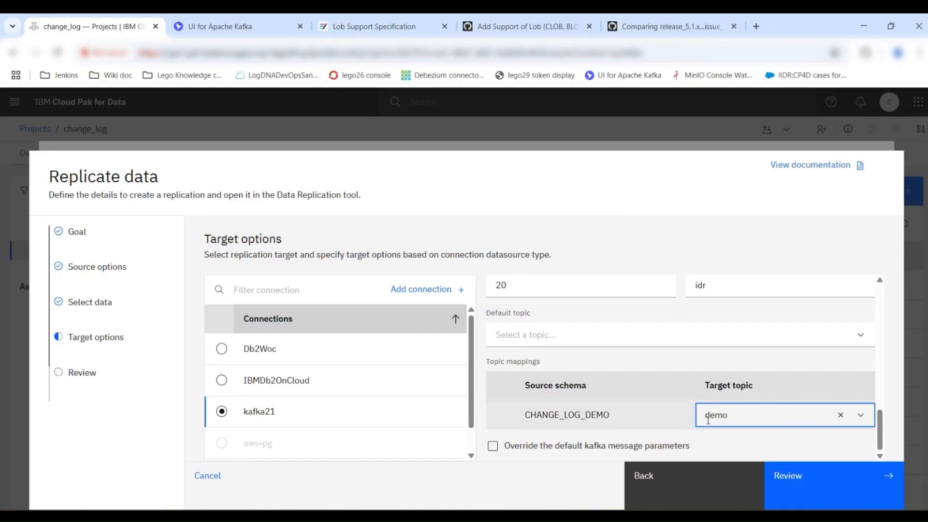
# - Review the configuration summary and create the change_log_kafka replication
pyautogui.click(803, 481)
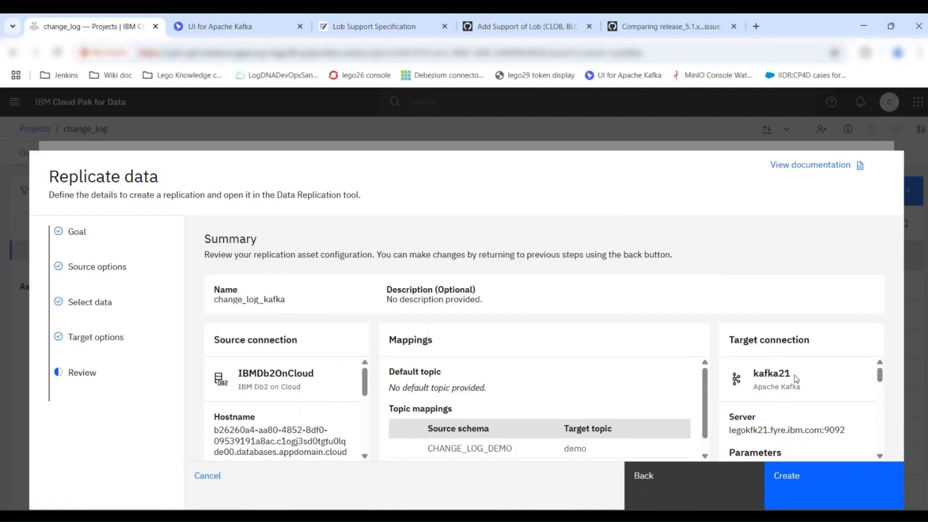
pyautogui.scroll(-1, 794, 374)
pyautogui.click(806, 484)
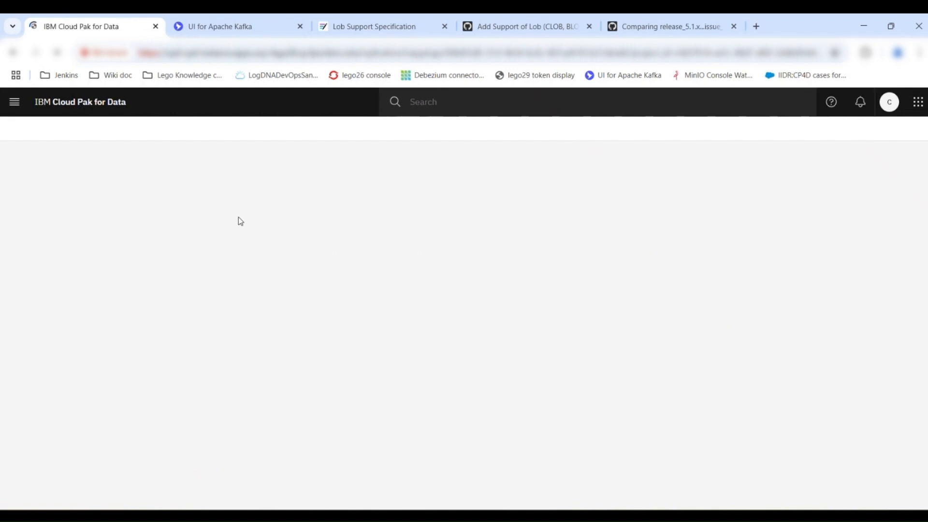
# - Switch to UI for Apache Kafka to check the topics' message counts, and return to the change_log_kafka replication
pyautogui.click(222, 26)
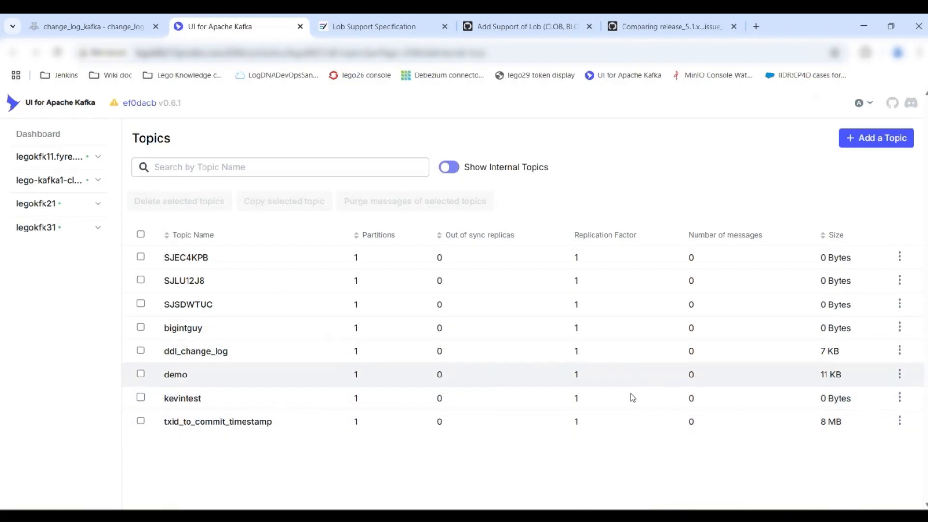
pyautogui.click(72, 28)
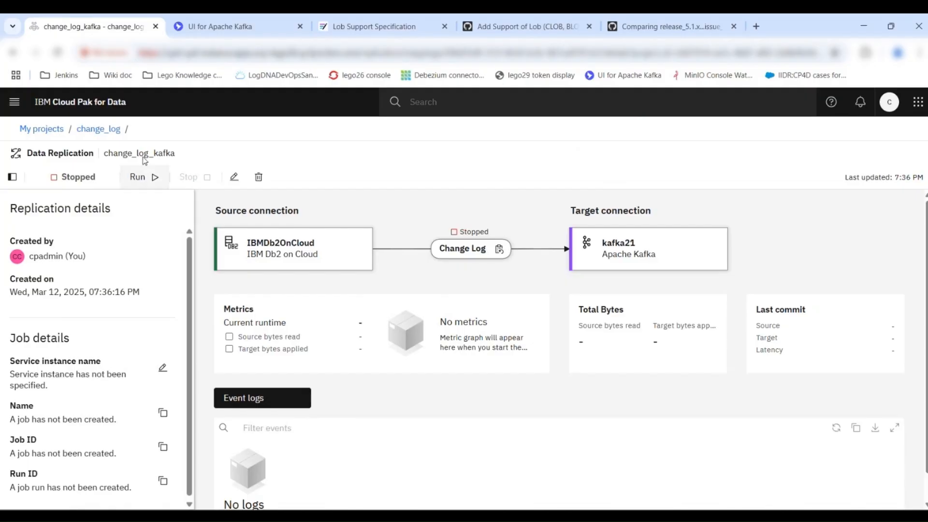
# - Run the change_log_kafka replication on the change-log-demo service instance and dismiss the notification about it starting
pyautogui.click(144, 177)
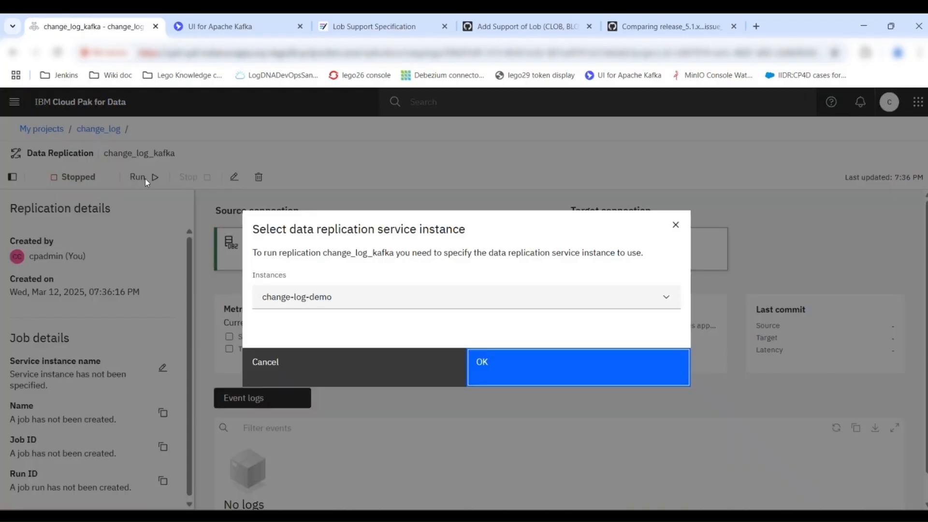
pyautogui.click(324, 292)
pyautogui.click(315, 322)
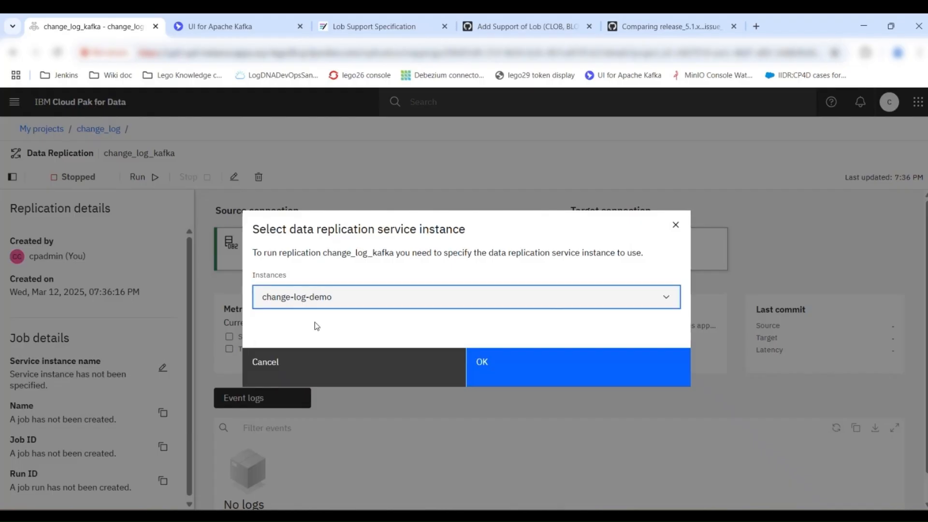
pyautogui.click(535, 369)
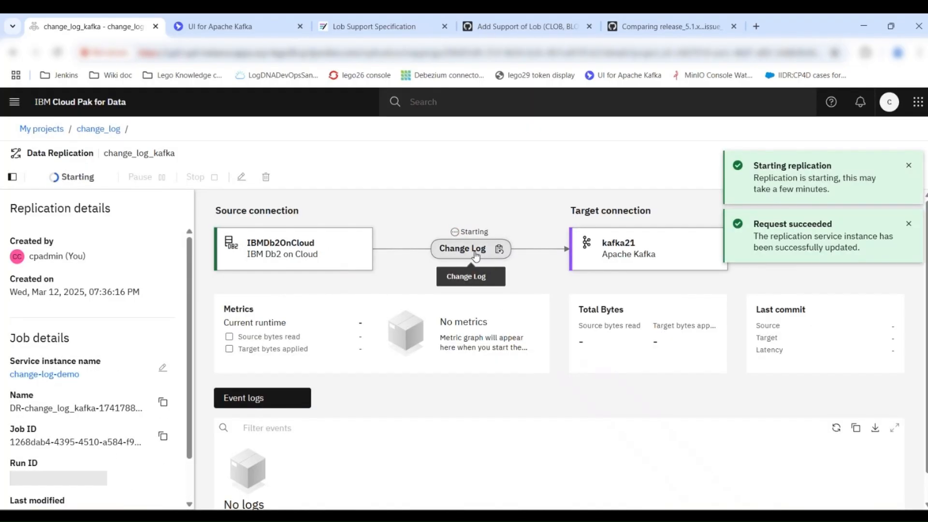
pyautogui.click(908, 165)
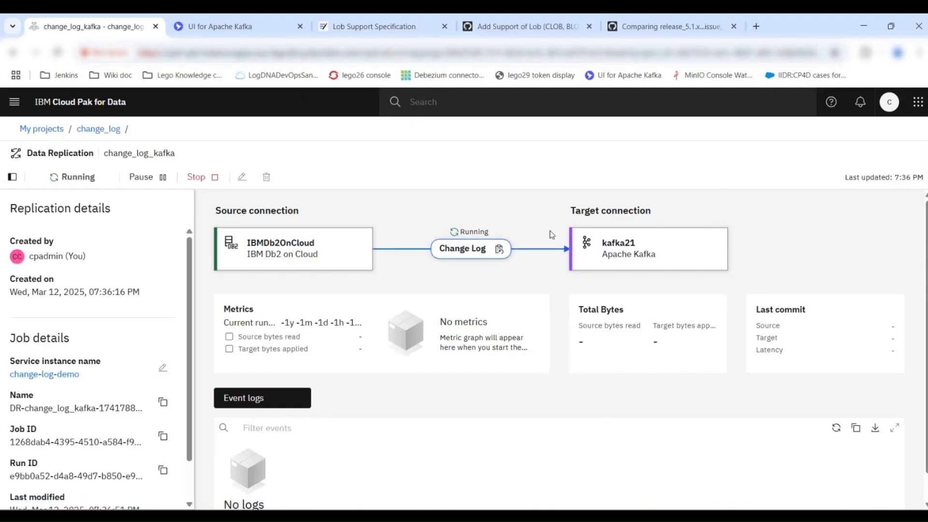
# - Refresh the event logs of the running change_log_kafka replication and check the job's progress
pyautogui.scroll(-1, 247, 385)
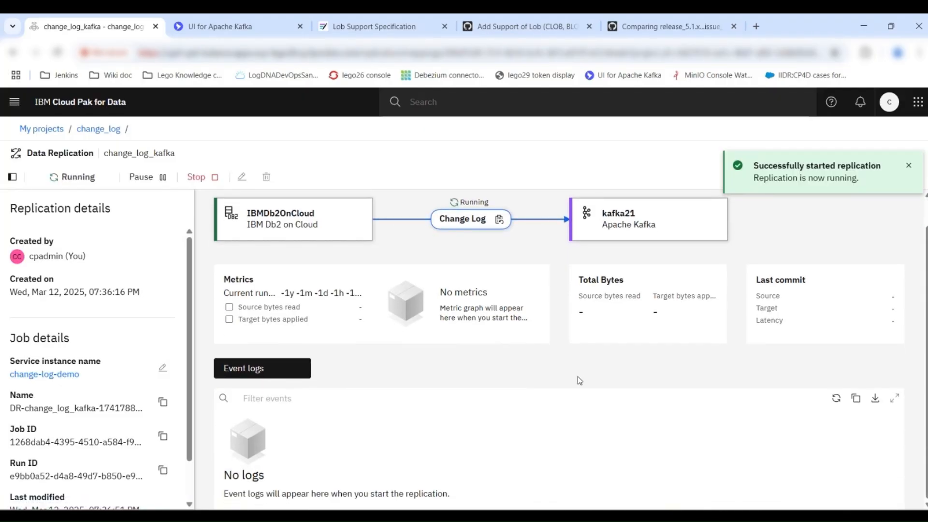
pyautogui.click(836, 398)
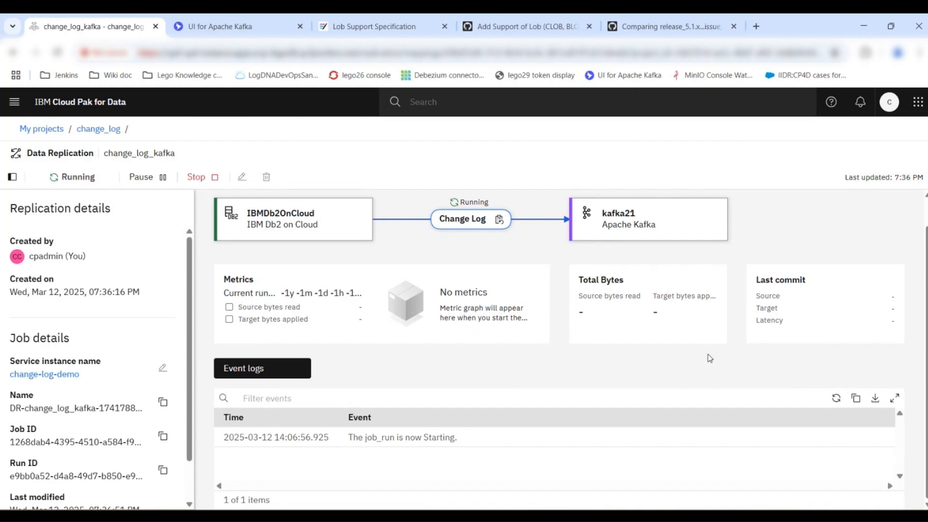
pyautogui.scroll(1, 413, 293)
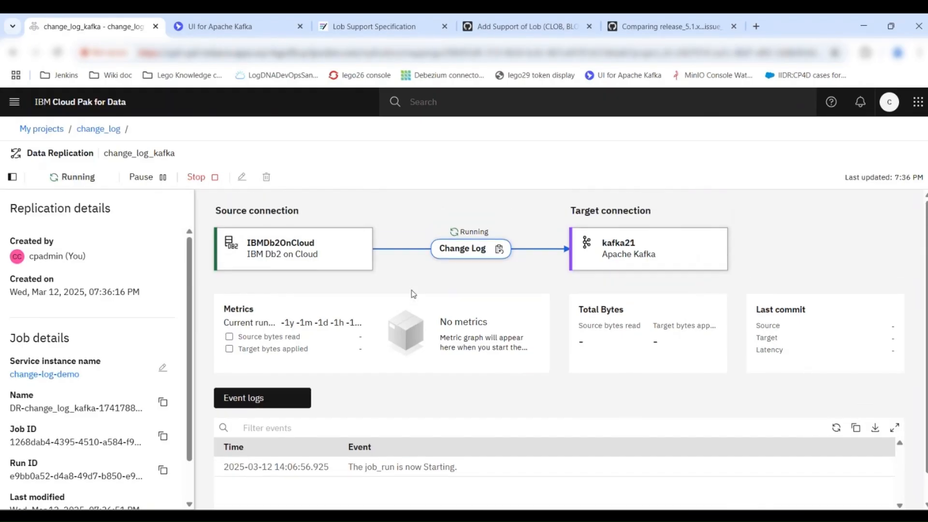
# - Switch to UI for Apache Kafka, check the ddl_change_log topic for messages, and return to the topic list
pyautogui.click(227, 24)
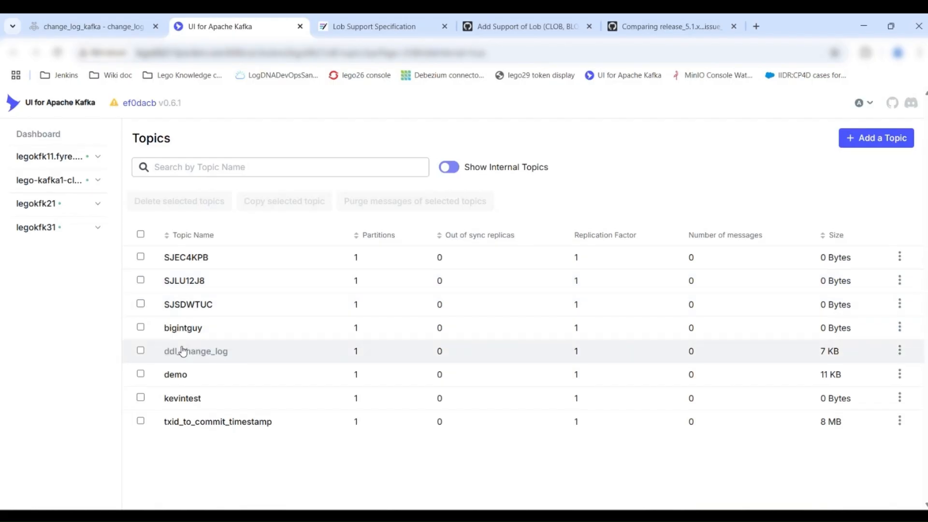
pyautogui.click(186, 353)
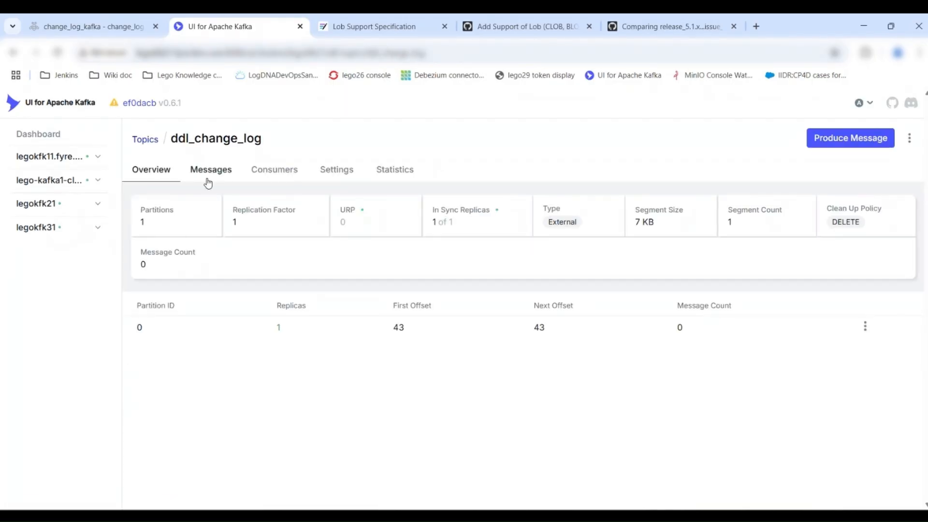
pyautogui.click(200, 174)
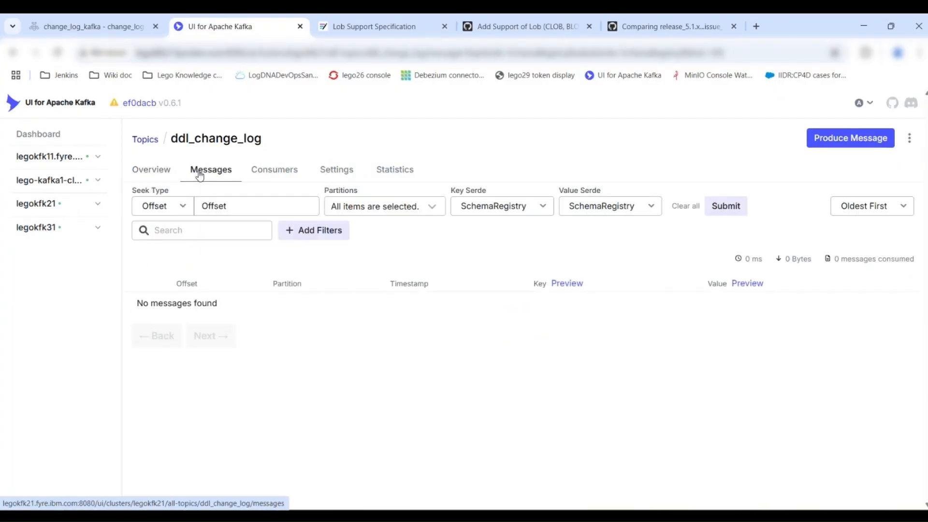
pyautogui.click(152, 140)
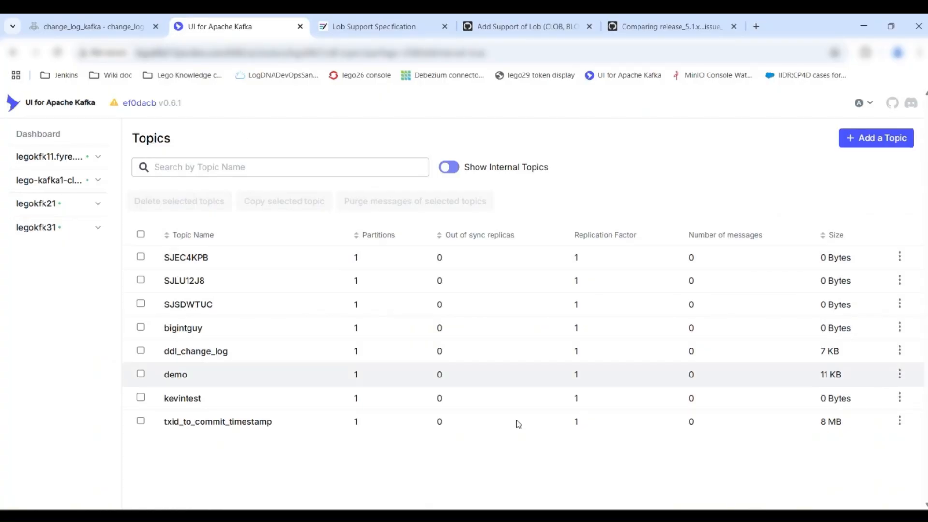
# - Return to the change_log_kafka replication and refresh its event logs to check the initial synchronization of the TEST table
pyautogui.click(112, 34)
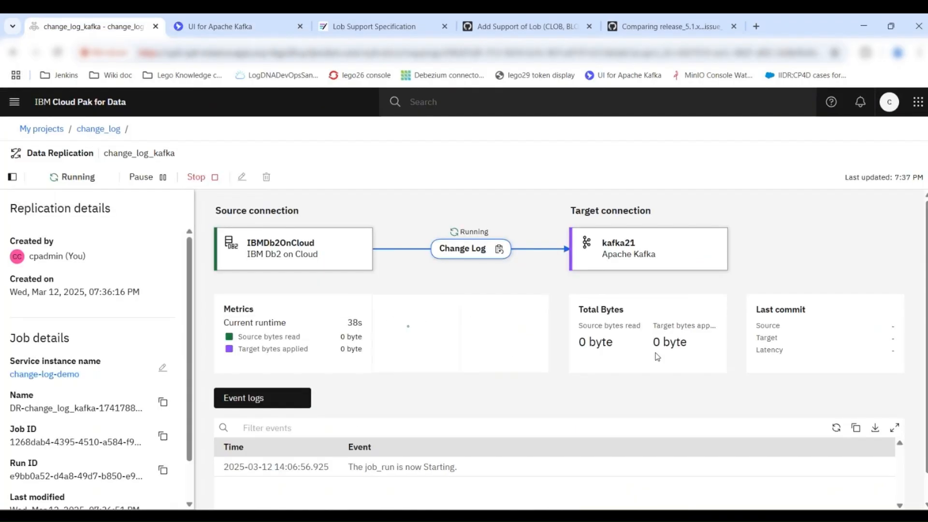
pyautogui.click(836, 427)
pyautogui.scroll(-1, 717, 404)
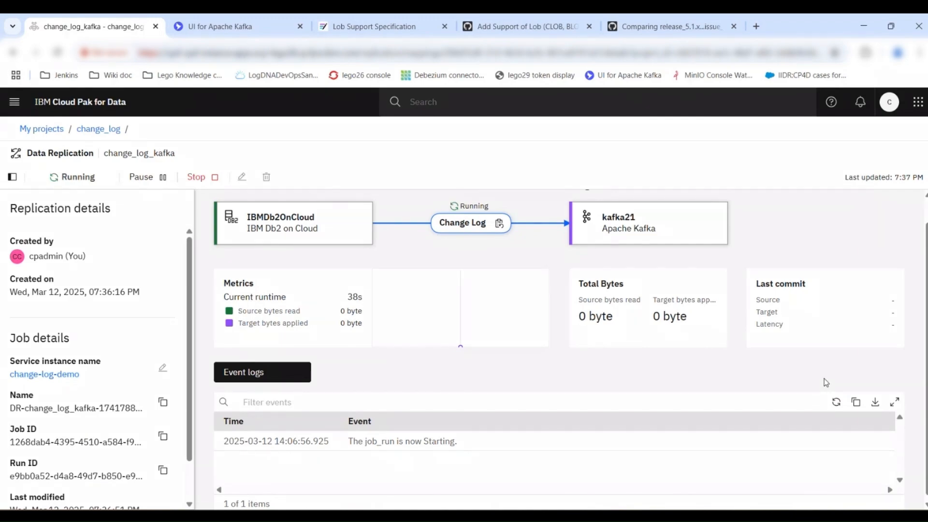
pyautogui.click(836, 408)
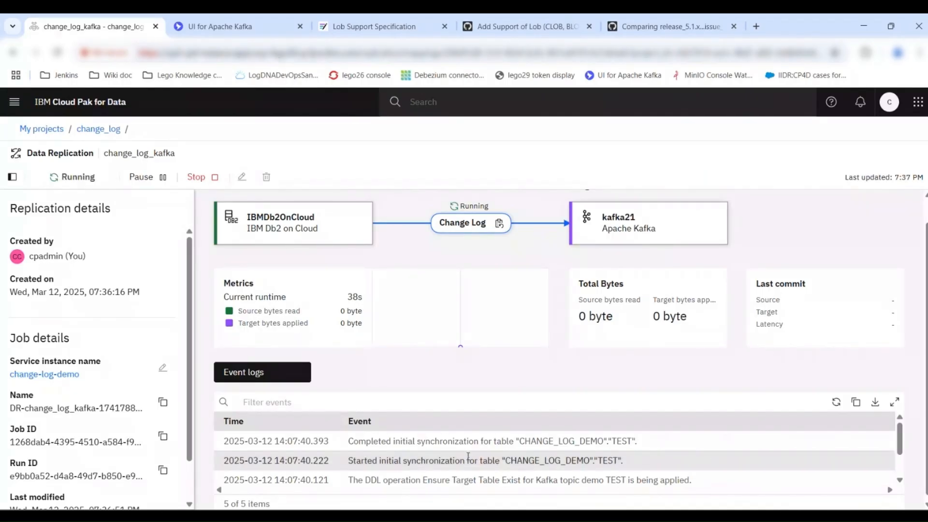
# - Switch to UI for Apache Kafka and examine the value and headers of the ddl_change_log message, then return to the topic list
pyautogui.click(227, 27)
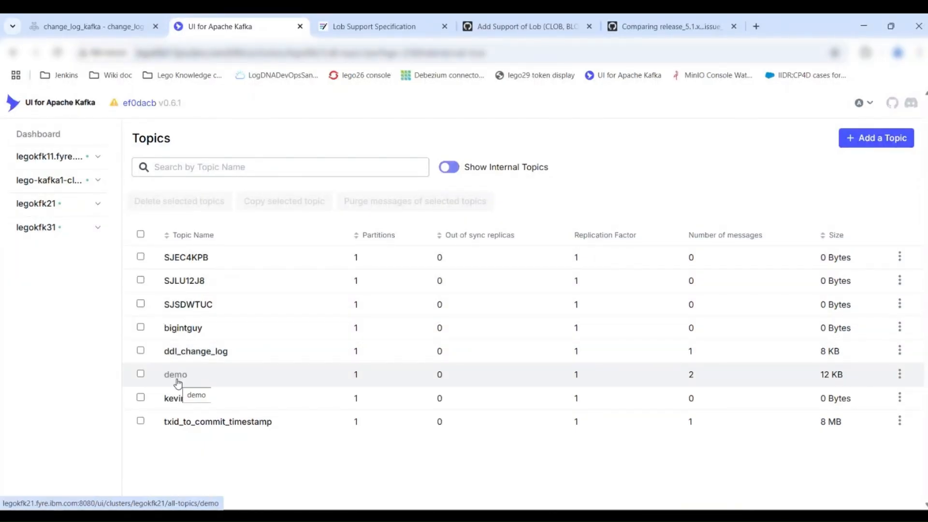
pyautogui.click(207, 353)
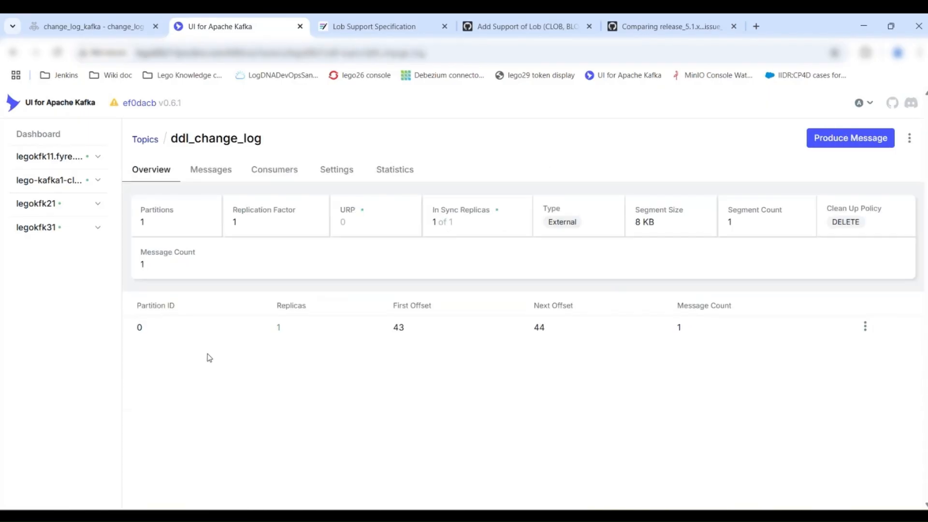
pyautogui.click(206, 173)
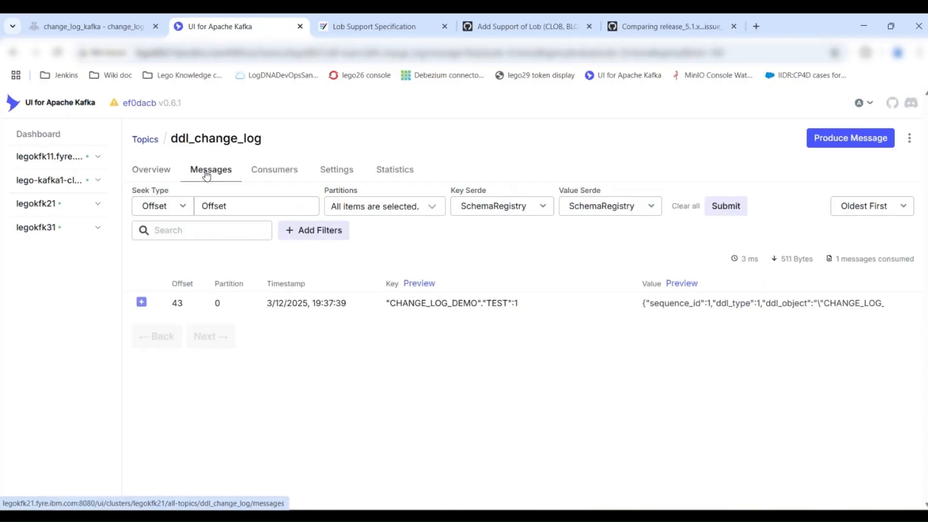
pyautogui.click(310, 303)
pyautogui.scroll(-1, 308, 300)
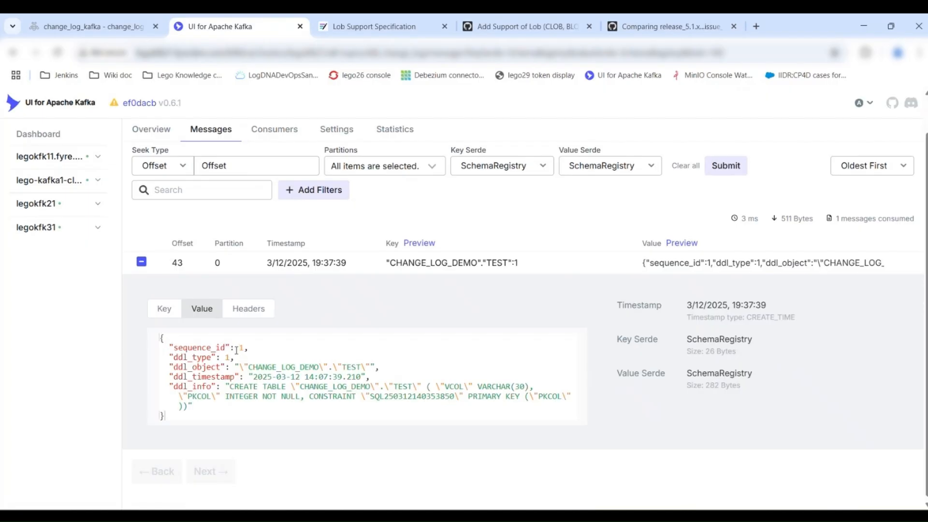
pyautogui.click(248, 311)
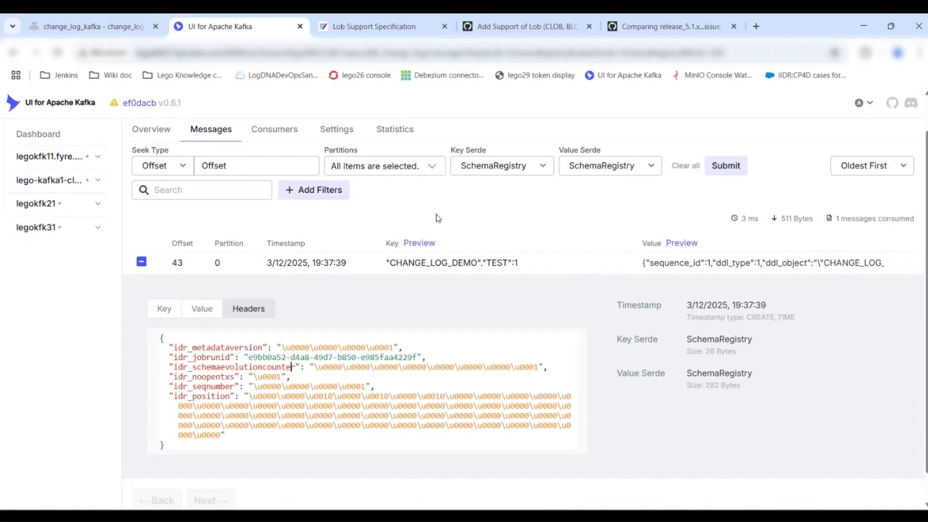
pyautogui.scroll(1, 434, 217)
pyautogui.click(147, 140)
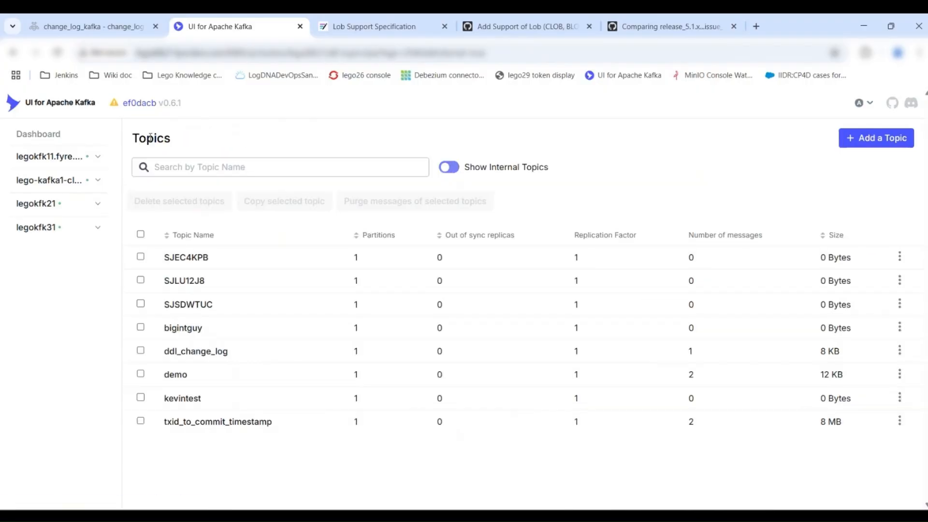
# - Open the demo topic's messages and examine the value and headers of the message at offset 144
pyautogui.click(188, 379)
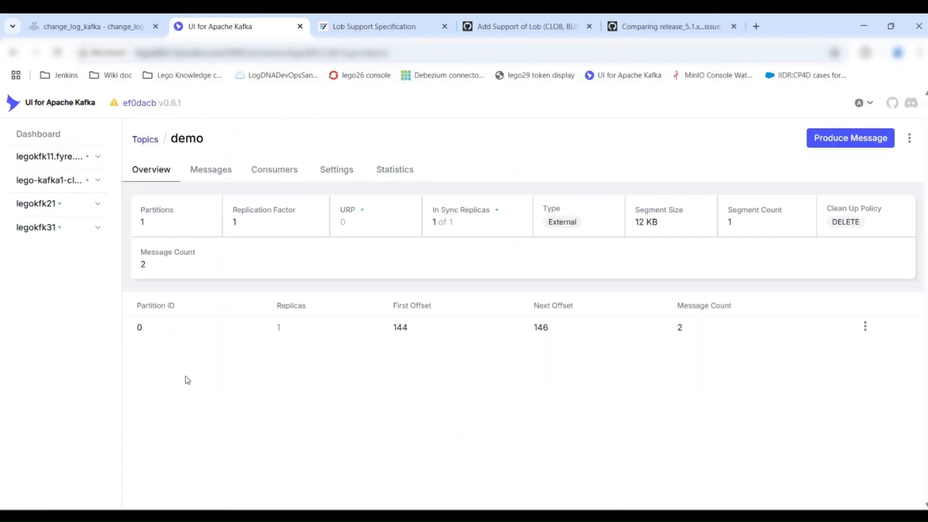
pyautogui.click(202, 171)
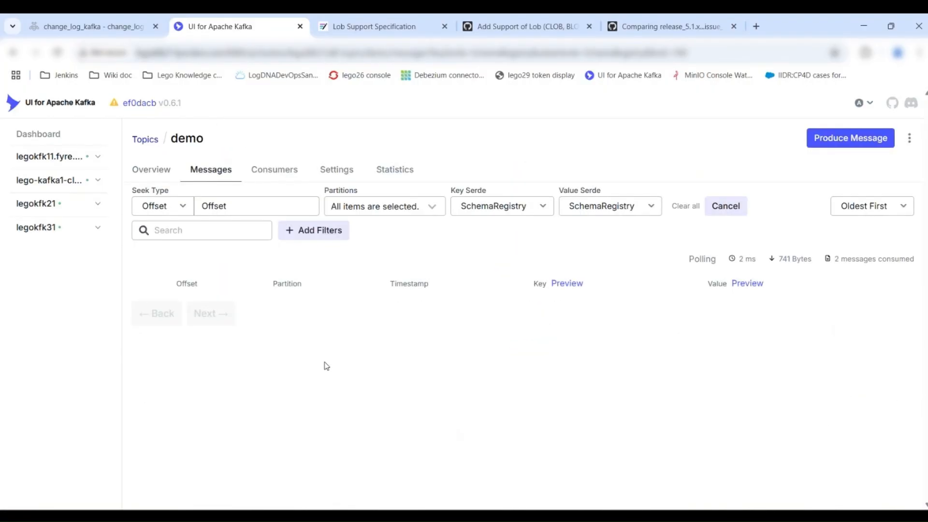
pyautogui.click(475, 303)
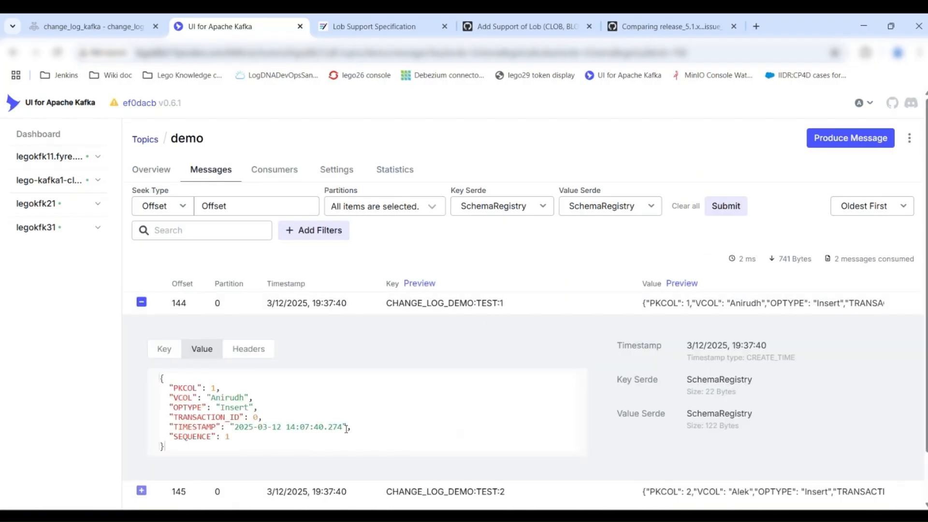
pyautogui.scroll(-1, 343, 424)
pyautogui.scroll(-1, 215, 411)
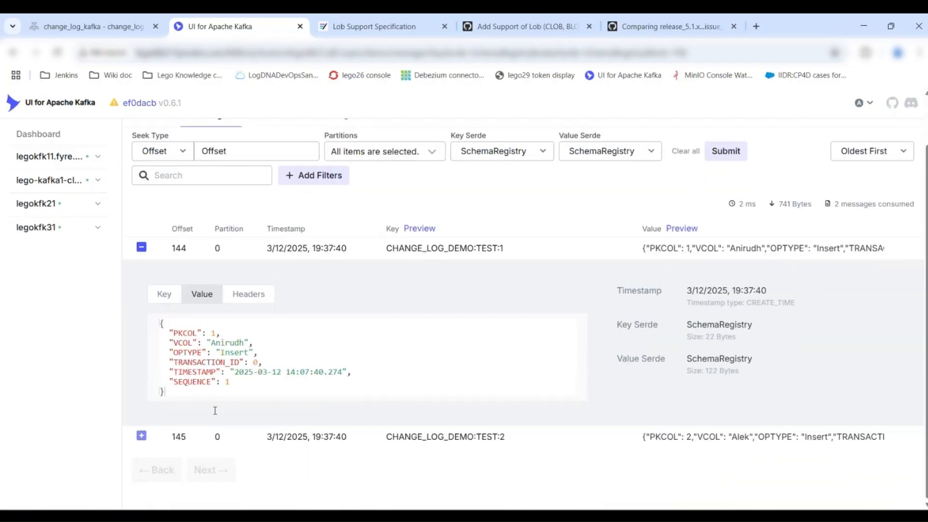
pyautogui.click(246, 293)
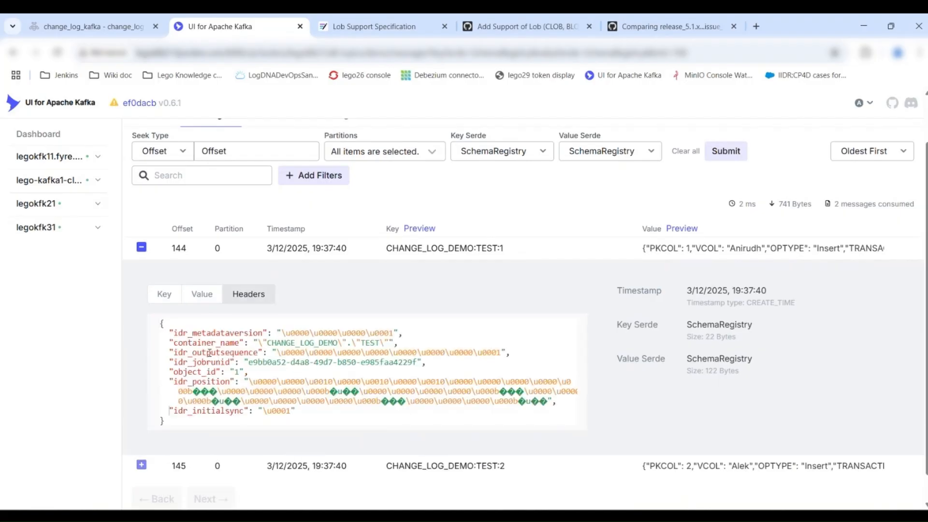
pyautogui.click(201, 294)
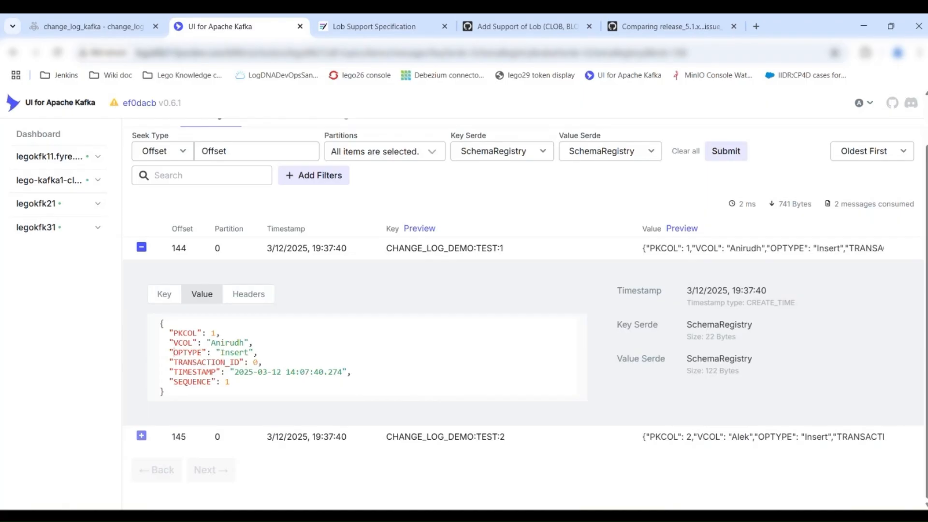
# - Switch to DBeaver and run the live replication INSERT statements for keys 3 and 4 on change_log_demo.test
pyautogui.click(578, 515)
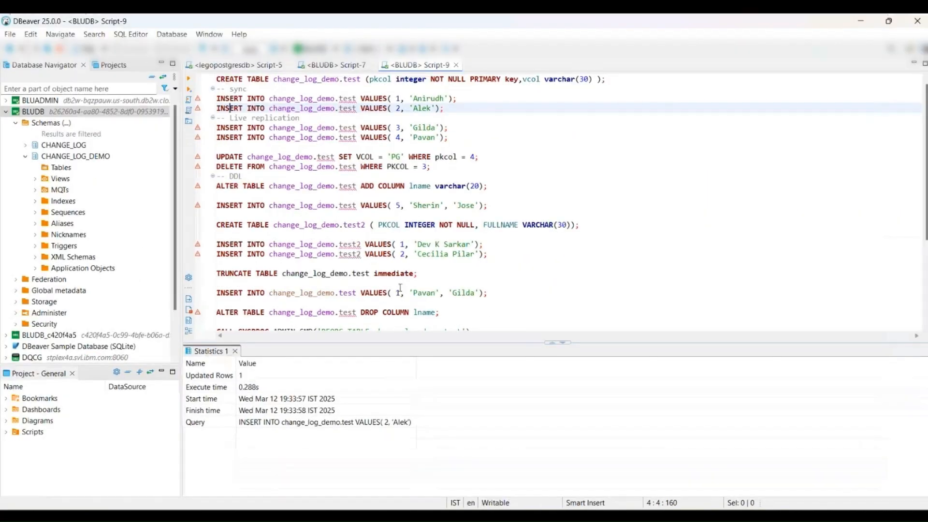
pyautogui.click(234, 137)
pyautogui.hotkey('ctrl', 'Return')
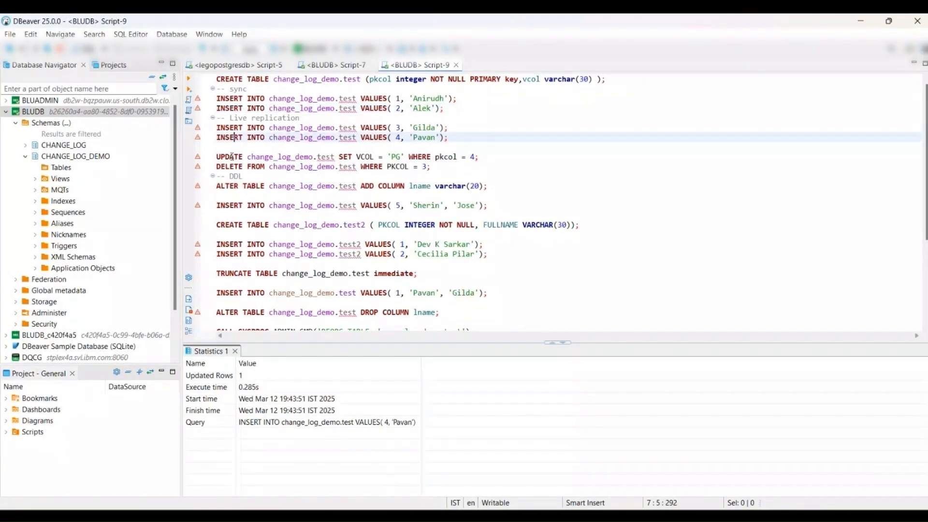
# - Run the statements that set VCOL to 'PG' where pkcol = 4 and delete the row with PKCOL = 3 from change_log_demo.test
pyautogui.click(235, 157)
pyautogui.hotkey('ctrl', 'Return')
pyautogui.click(244, 166)
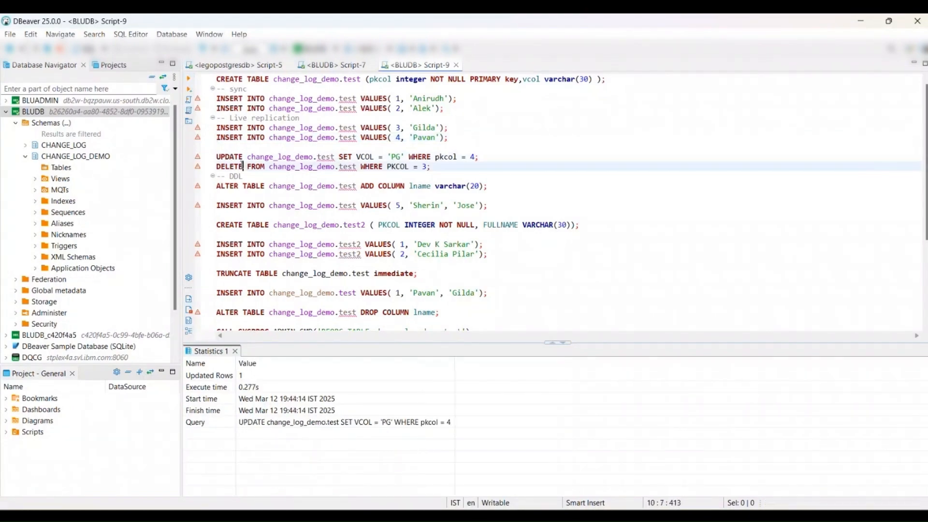
pyautogui.click(190, 79)
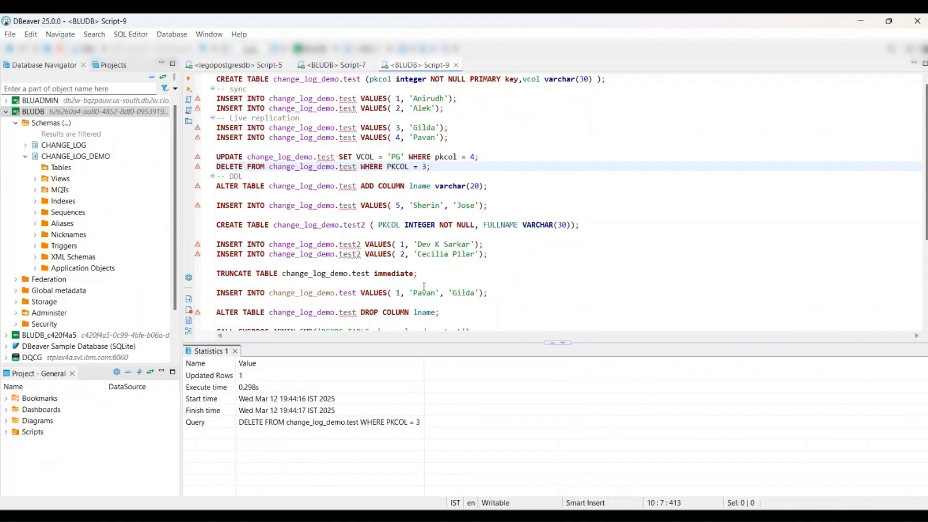
# - Switch back to UI for Apache Kafka, reload the demo topic's messages and sort them by Newest First
pyautogui.hotkey('alt', 'Tab')
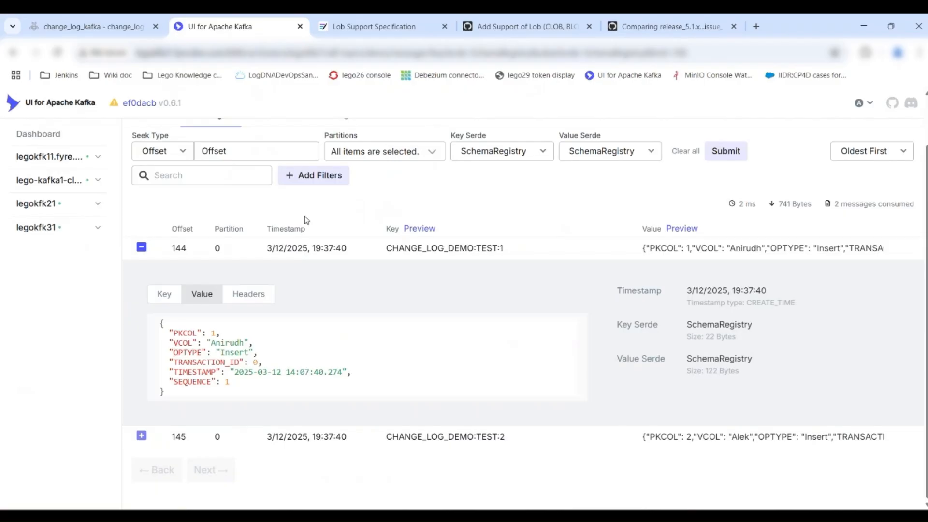
pyautogui.scroll(2, 305, 216)
pyautogui.click(207, 170)
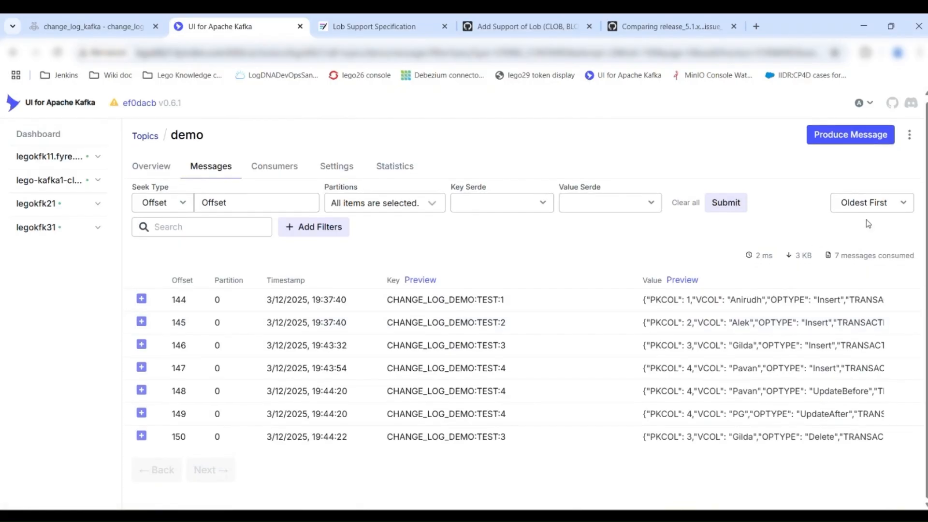
pyautogui.click(869, 201)
pyautogui.click(856, 248)
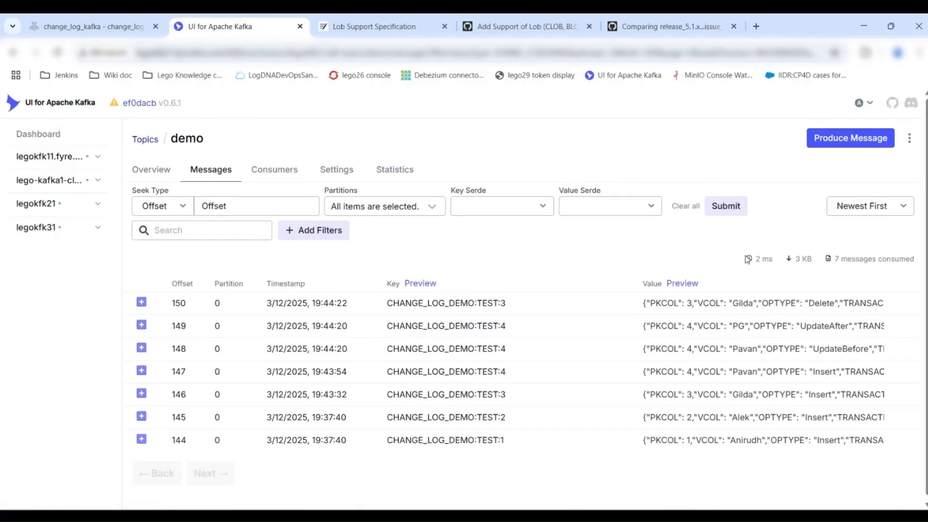
# - Expand the newest delete, update-after, update-before and insert messages of the demo topic and examine their values
pyautogui.click(543, 307)
pyautogui.scroll(-3, 543, 307)
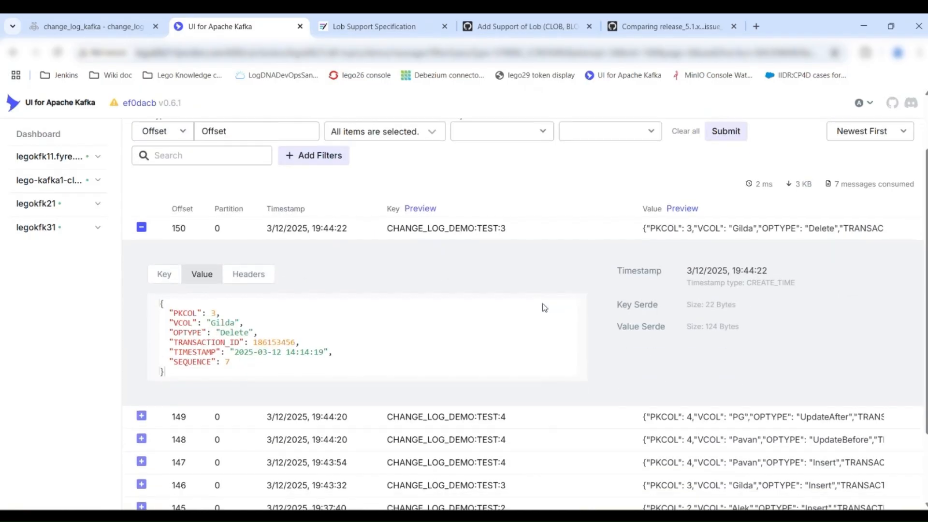
pyautogui.click(516, 324)
pyautogui.scroll(-2, 498, 372)
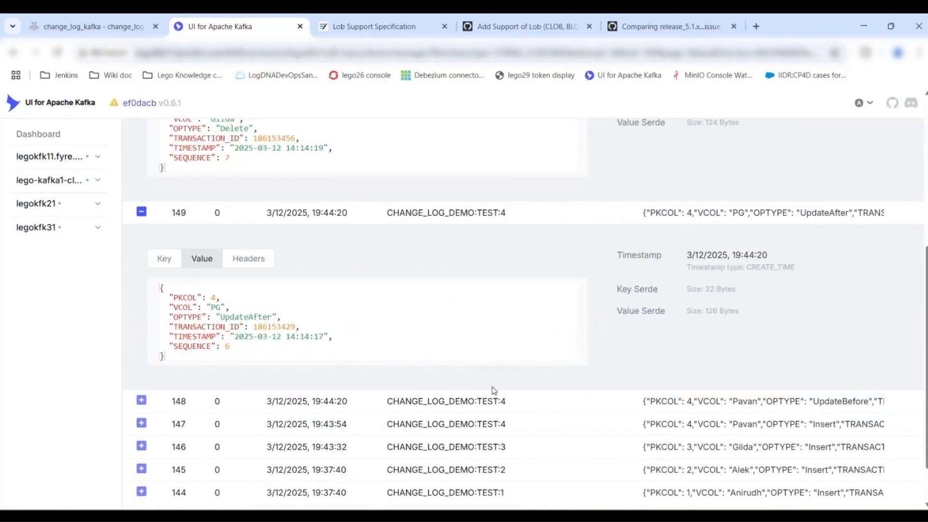
pyautogui.click(493, 399)
pyautogui.scroll(-4, 492, 401)
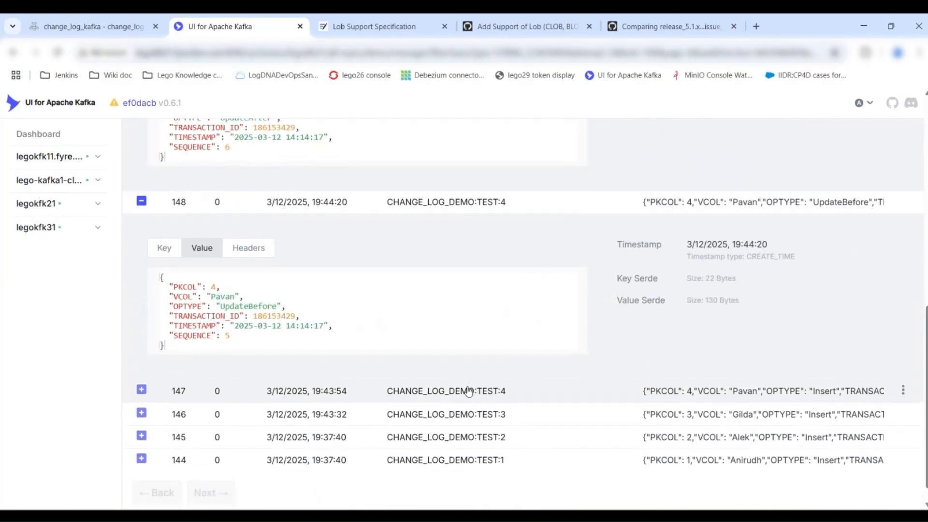
pyautogui.click(472, 397)
pyautogui.scroll(-4, 456, 422)
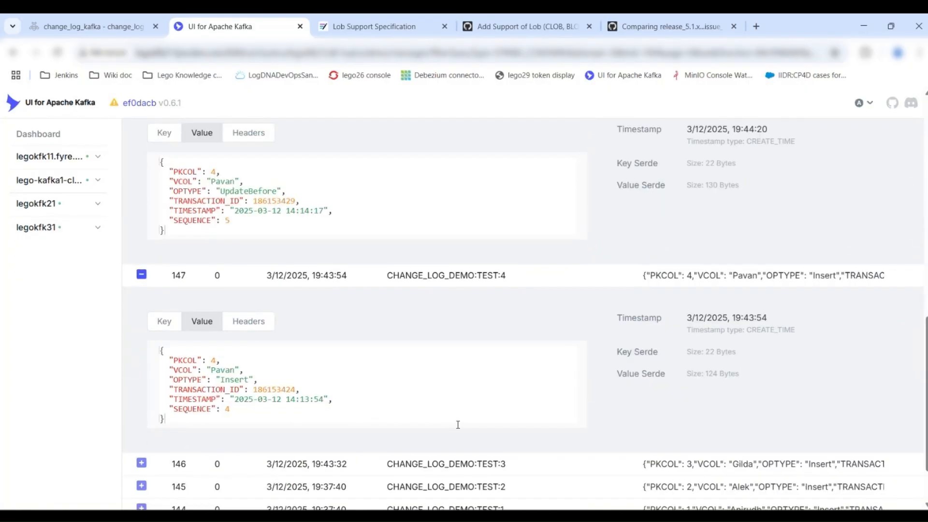
pyautogui.click(450, 412)
pyautogui.scroll(12, 451, 412)
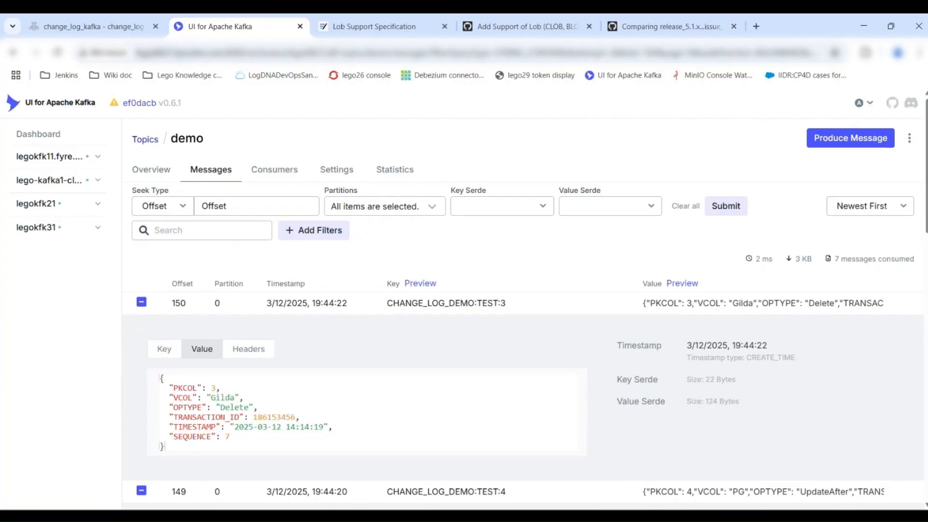
# - Switch to DBeaver, add column lname varchar(20) to change_log_demo.test, and run the INSERT statement for key 5
pyautogui.hotkey('alt', 'Tab')
pyautogui.click(291, 187)
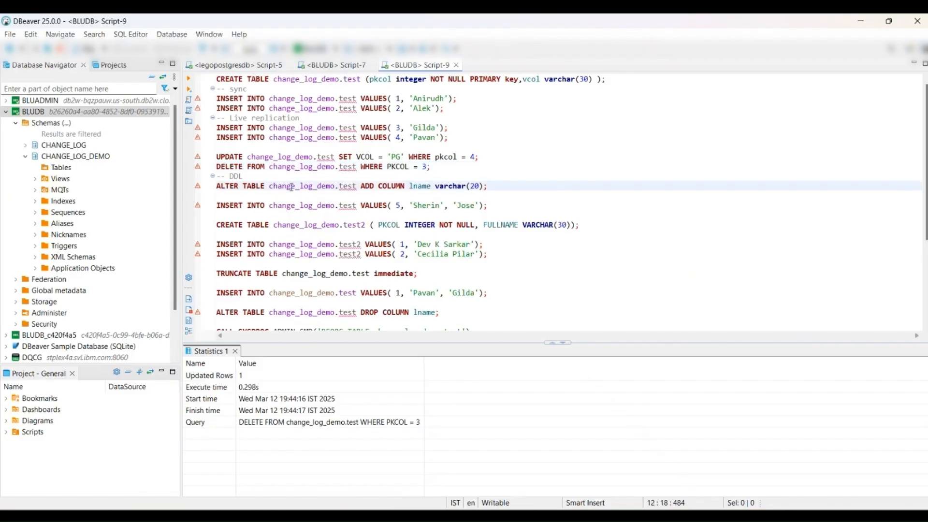
pyautogui.click(190, 79)
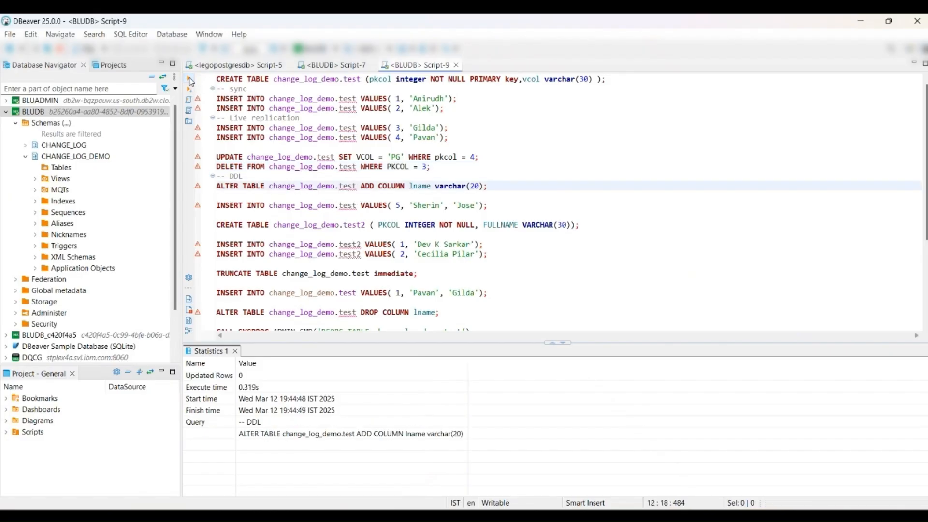
pyautogui.click(279, 207)
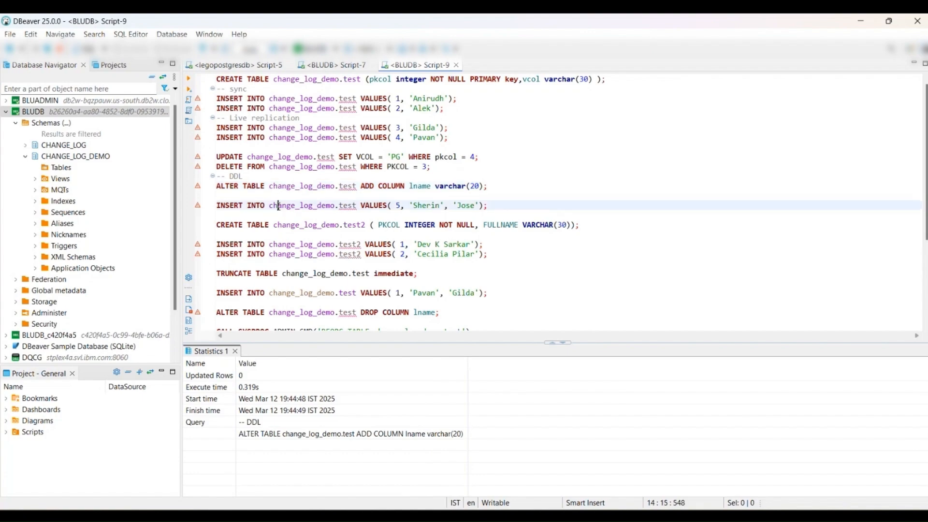
pyautogui.click(191, 80)
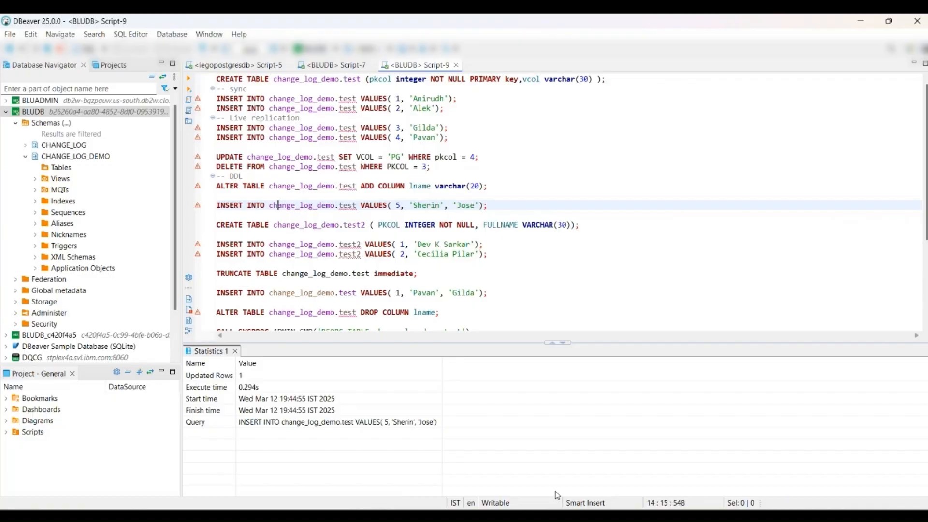
# - Switch to UI for Apache Kafka and examine the value of the ddl_change_log message with key "CHANGE_LOG_DEMO"."TEST":2
pyautogui.click(552, 516)
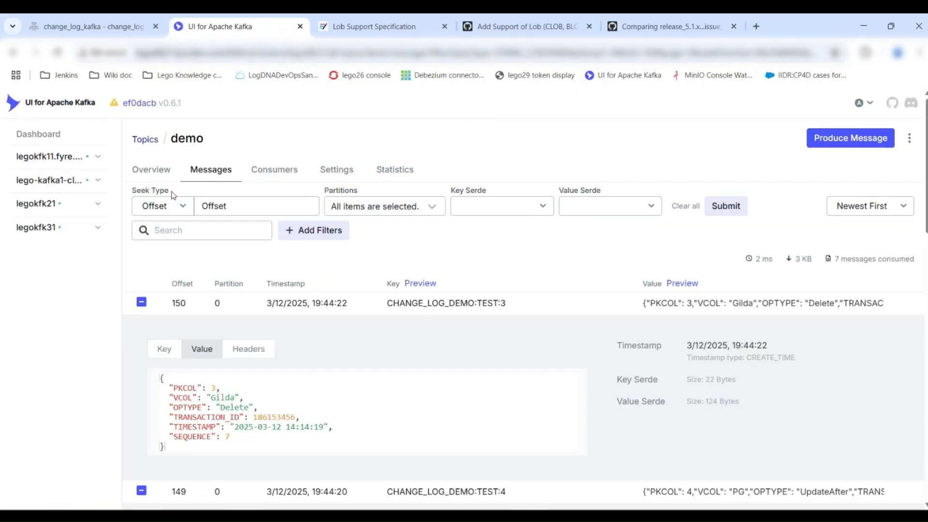
pyautogui.click(149, 141)
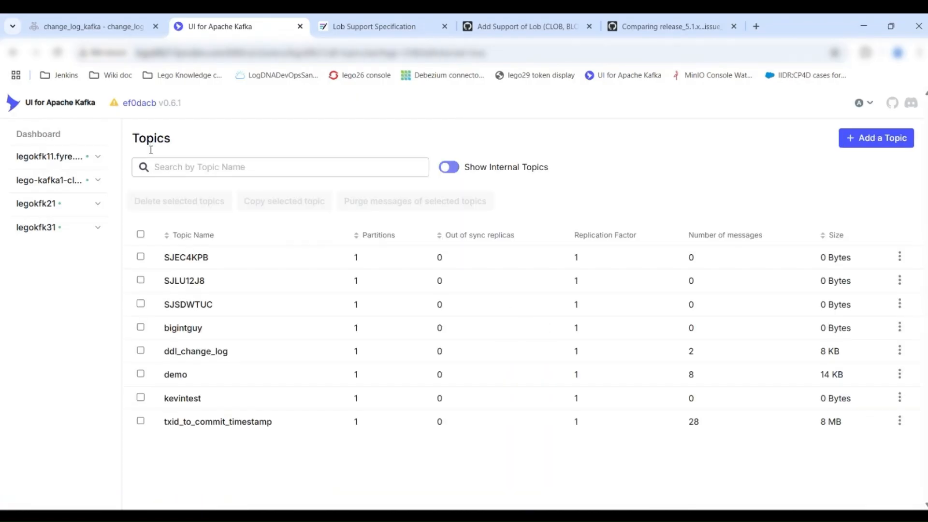
pyautogui.click(188, 353)
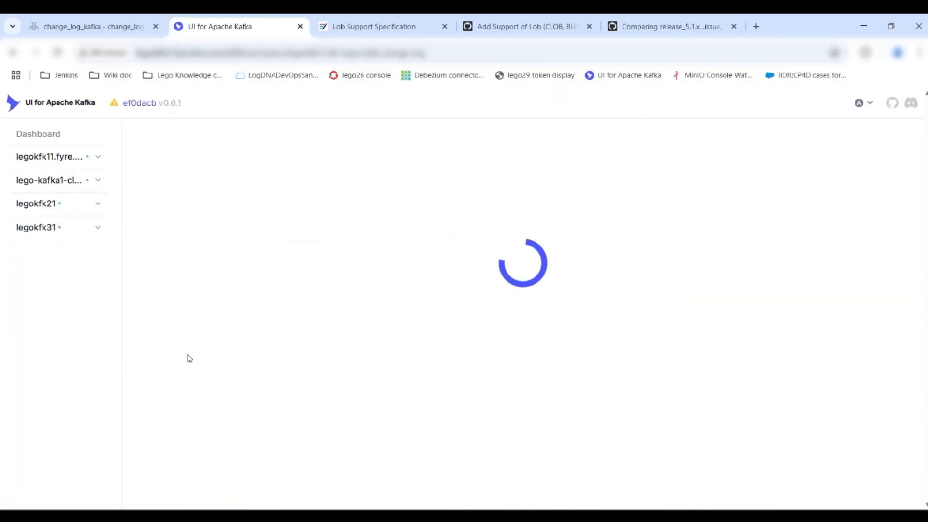
pyautogui.click(214, 175)
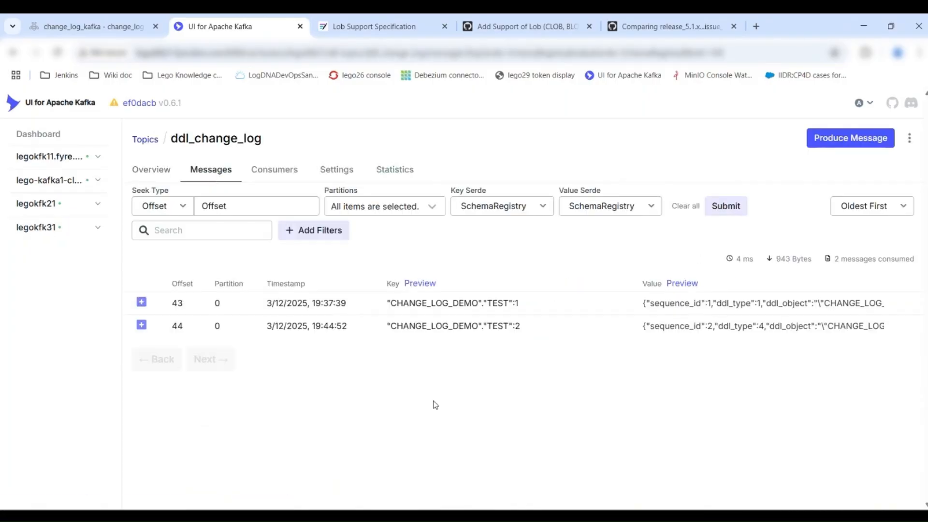
pyautogui.click(487, 328)
pyautogui.scroll(-1, 486, 330)
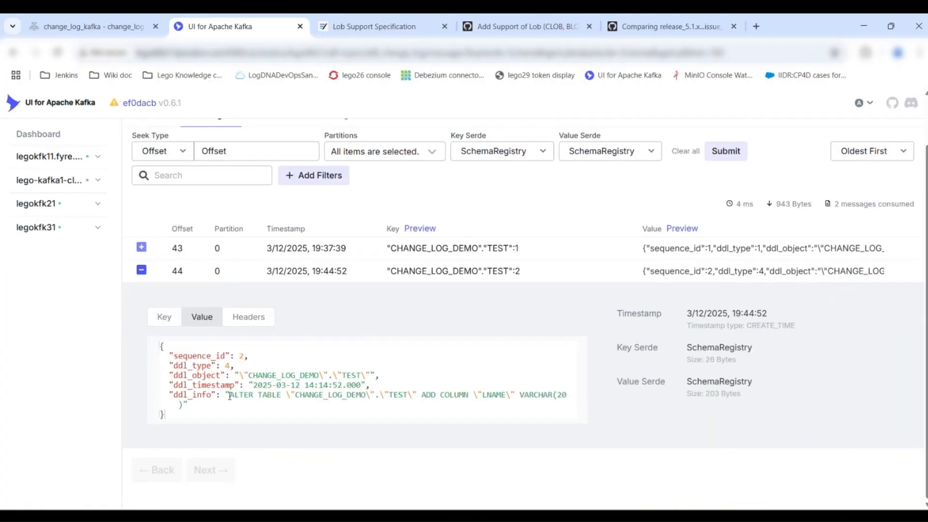
pyautogui.click(572, 399)
pyautogui.scroll(2, 189, 152)
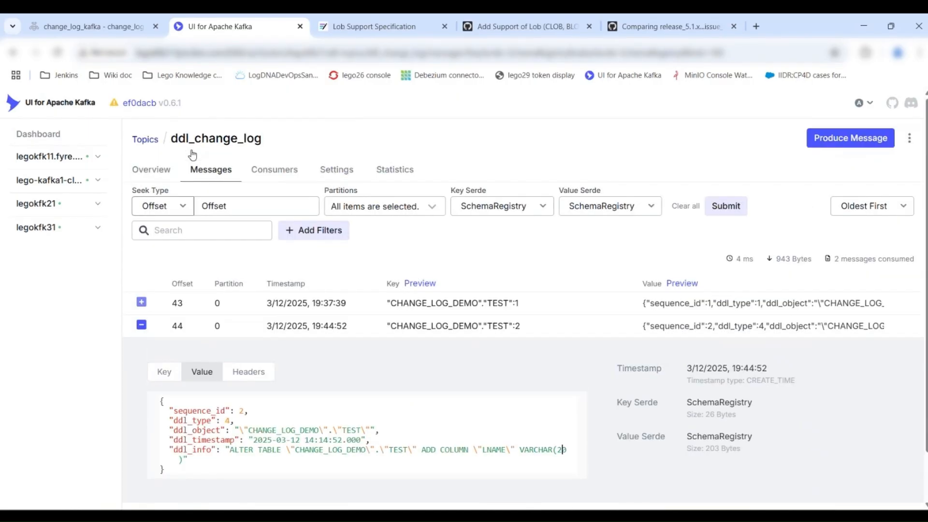
# - Open the demo topic's messages and examine the value and transaction ID of the message CHANGE_LOG_DEMO:TEST:5
pyautogui.click(143, 140)
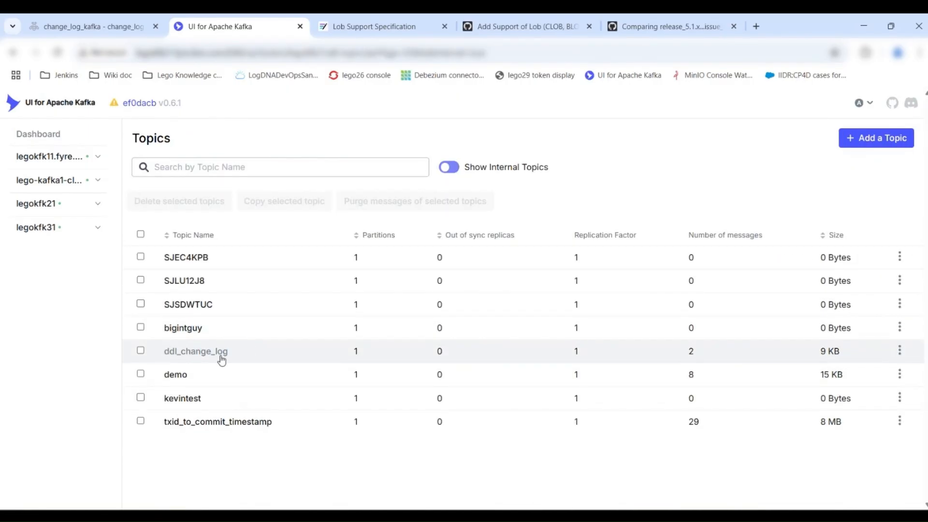
pyautogui.click(205, 384)
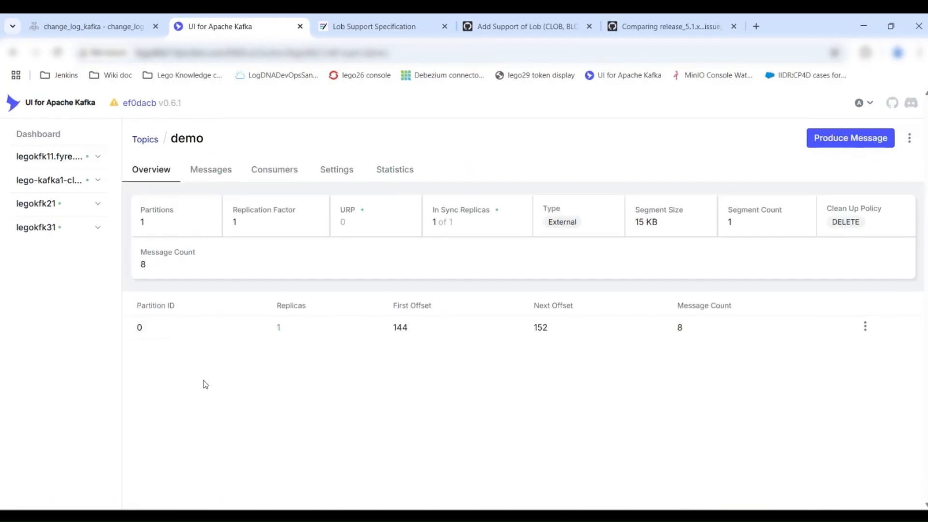
pyautogui.click(206, 169)
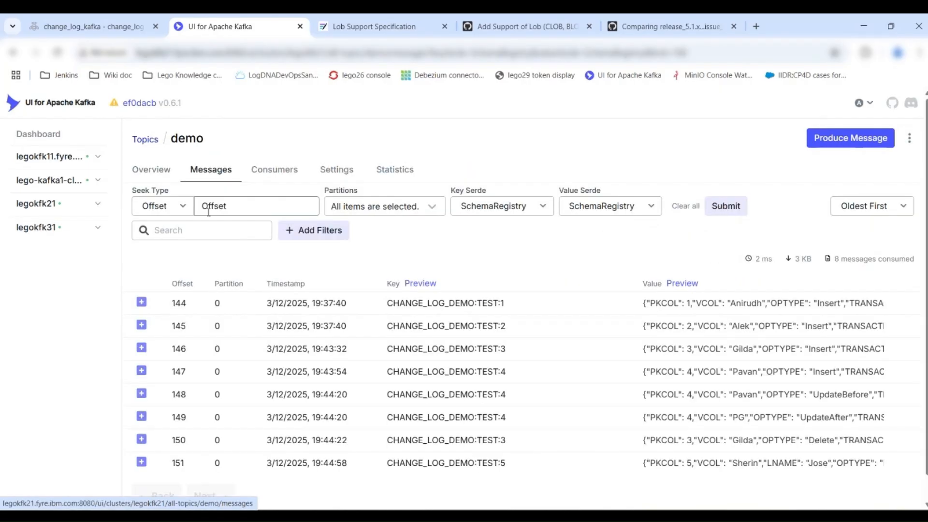
pyautogui.scroll(-1, 303, 425)
pyautogui.click(302, 438)
pyautogui.scroll(-3, 303, 441)
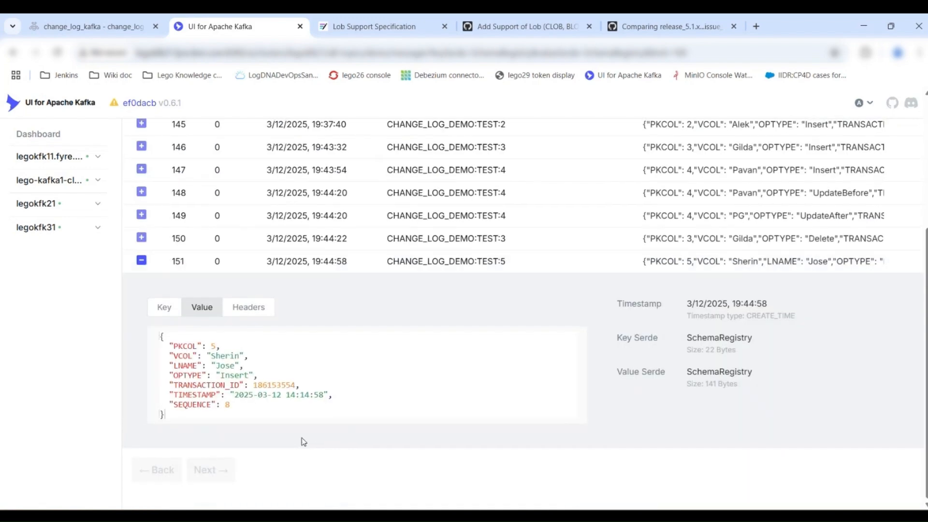
pyautogui.doubleClick(276, 385)
pyautogui.scroll(10, 293, 386)
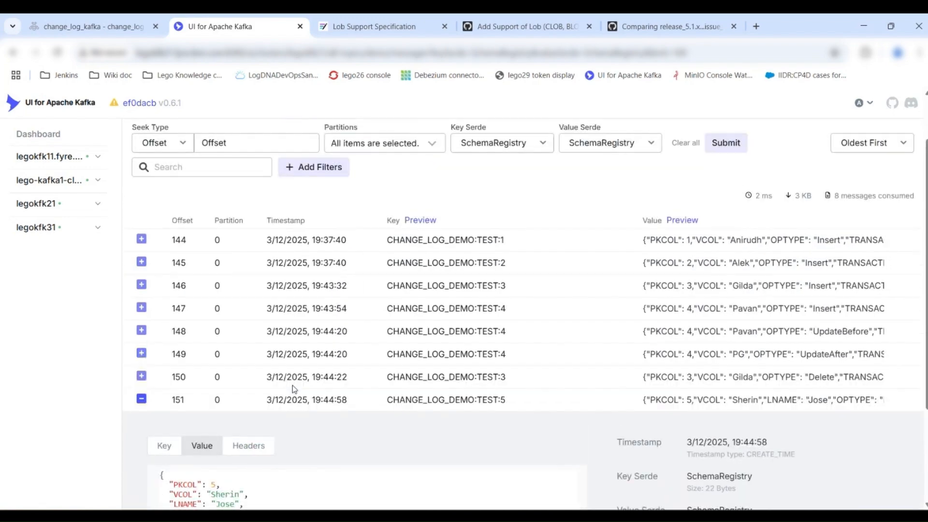
# - Examine the transaction ID and commit timestamp in the txid_to_commit_timestamp message at offset 19310, and return to the topic list
pyautogui.click(153, 141)
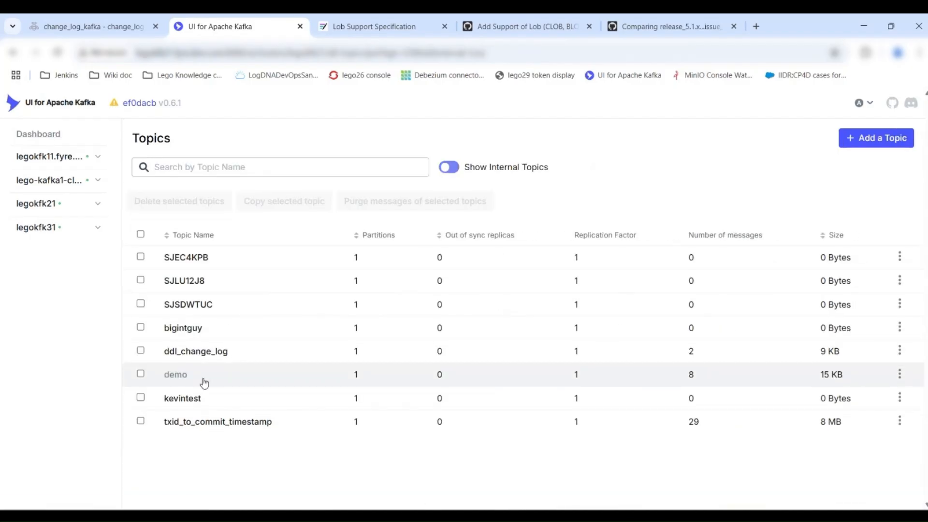
pyautogui.click(213, 421)
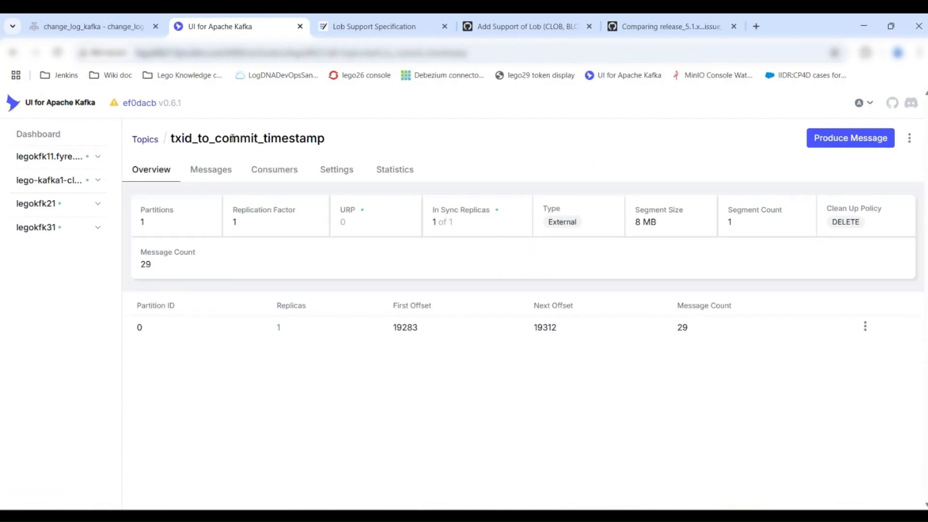
pyautogui.click(216, 171)
pyautogui.scroll(-5, 257, 341)
pyautogui.scroll(-5, 259, 344)
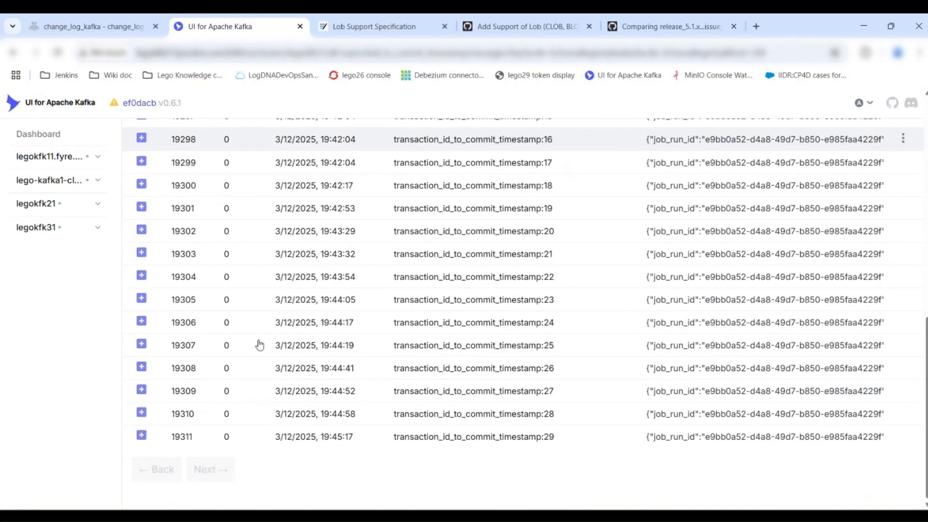
pyautogui.click(259, 416)
pyautogui.scroll(-2, 259, 416)
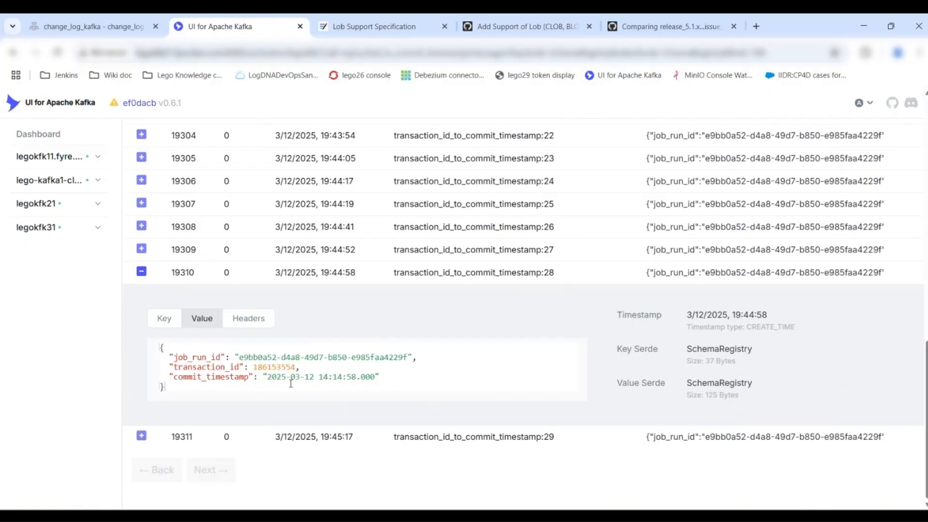
pyautogui.scroll(3, 352, 251)
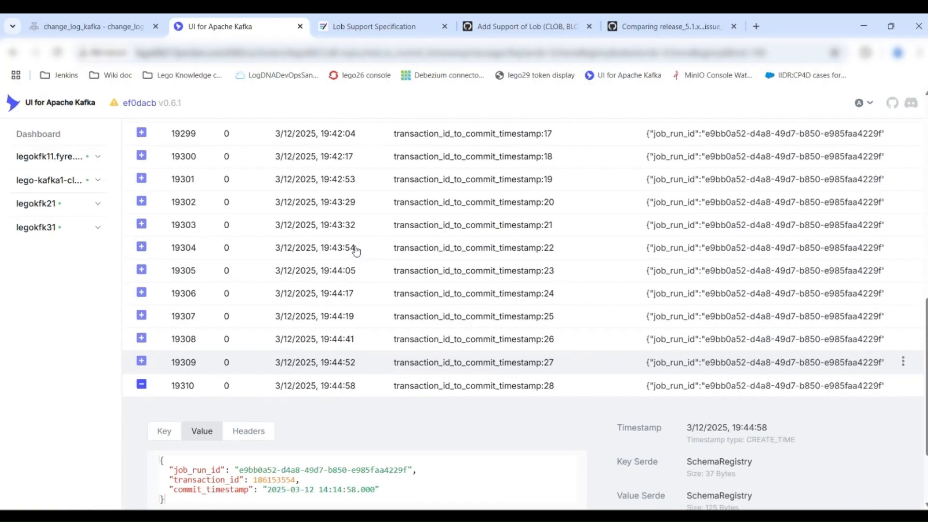
pyautogui.scroll(-3, 356, 250)
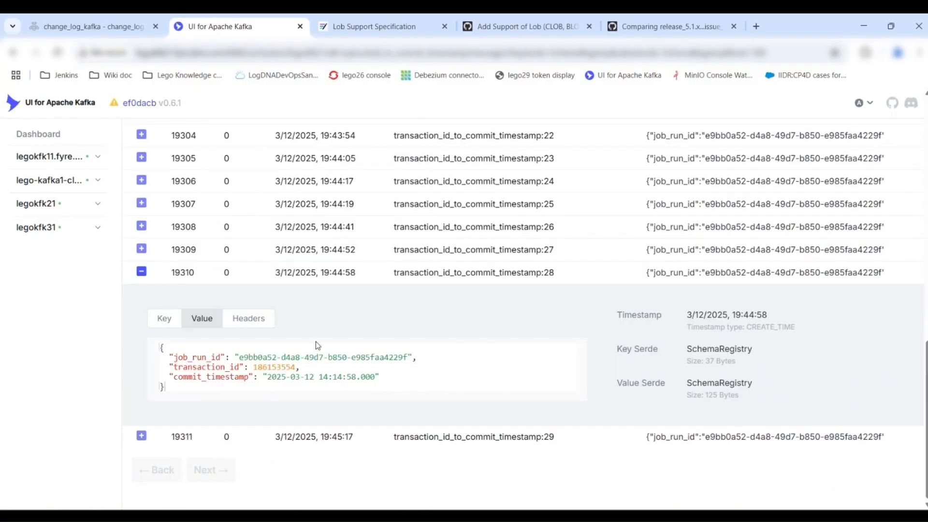
pyautogui.scroll(10, 315, 344)
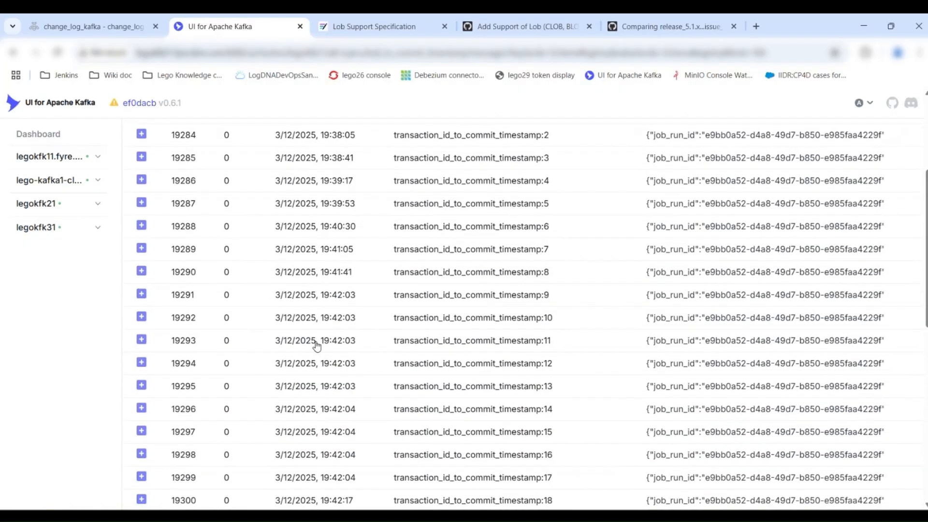
pyautogui.scroll(4, 315, 344)
pyautogui.click(146, 142)
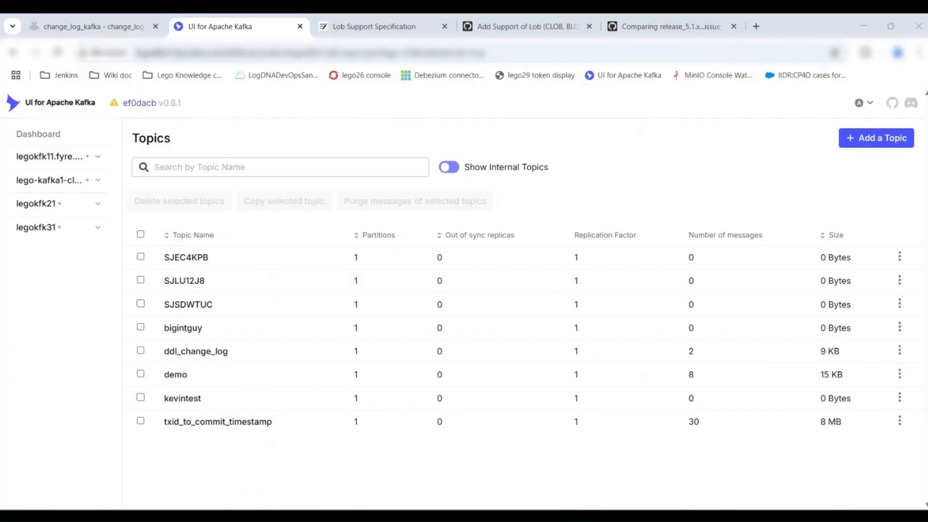
# - Switch to DBeaver and create table change_log_demo.test2 with columns PKCOL INTEGER NOT NULL and FULLNAME VARCHAR(30)
pyautogui.hotkey('alt', 'Tab')
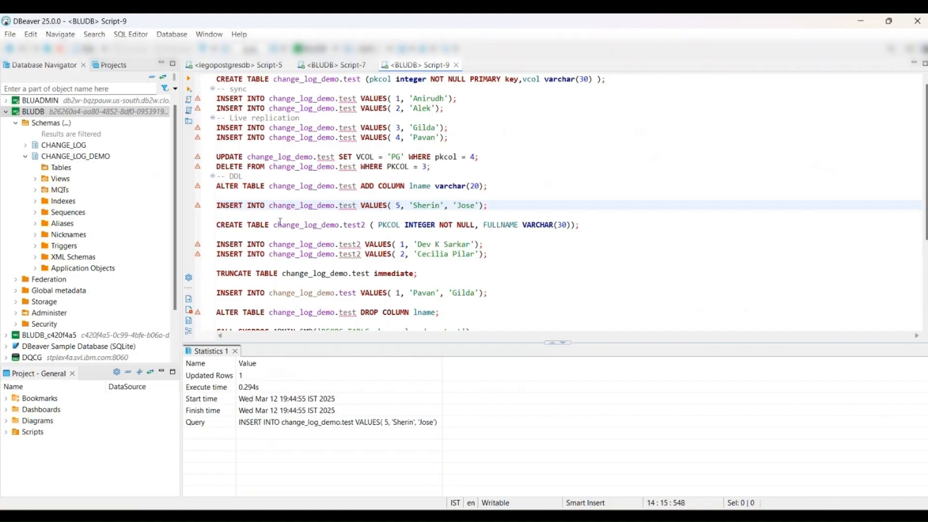
pyautogui.click(280, 222)
pyautogui.click(189, 80)
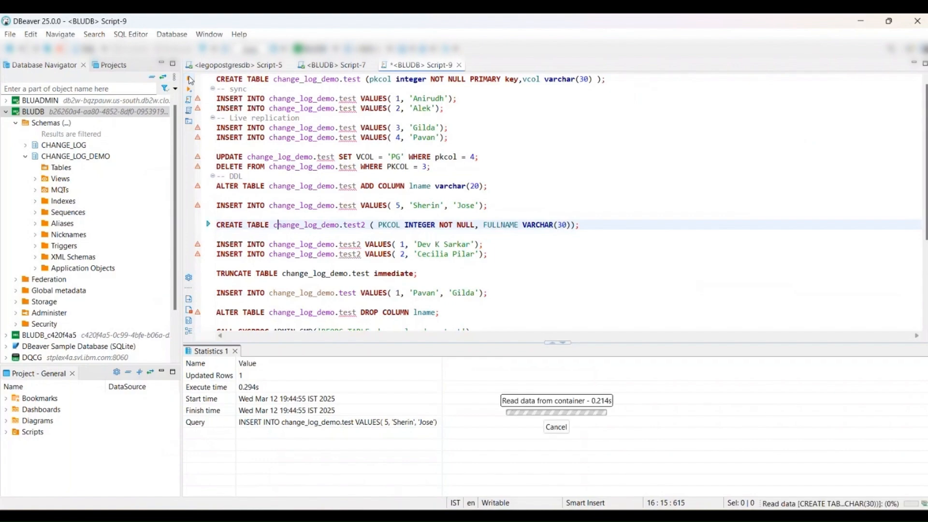
# - Run the two INSERT statements for keys 1 and 2 on change_log_demo.test2
pyautogui.click(251, 240)
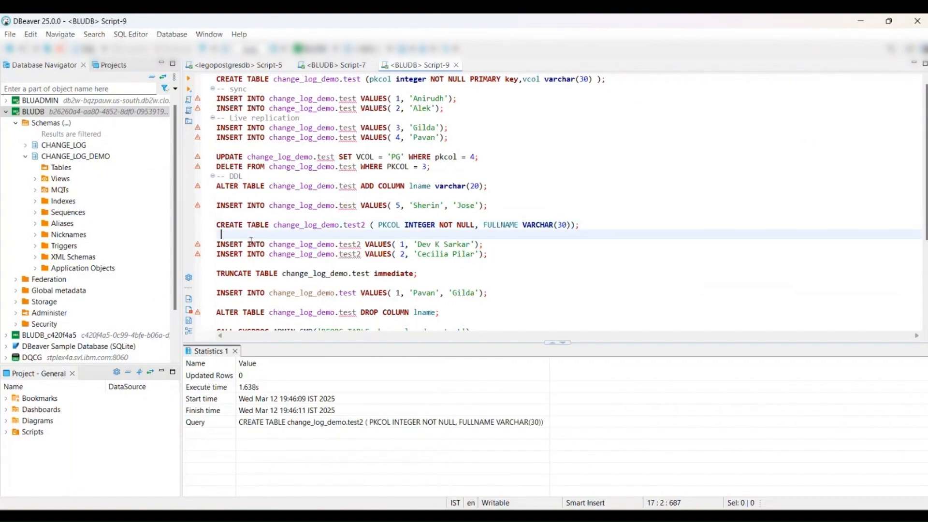
pyautogui.click(230, 244)
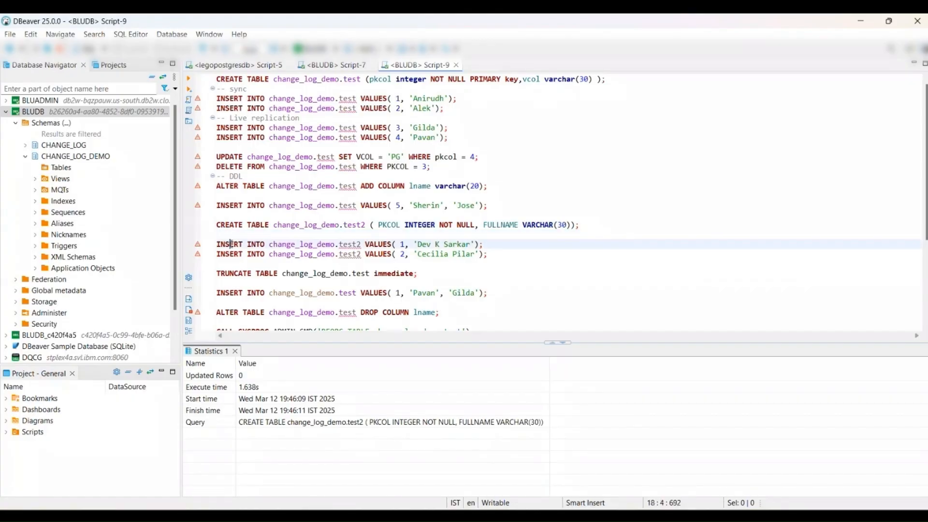
pyautogui.hotkey('ctrl', 'Return')
pyautogui.press('Down')
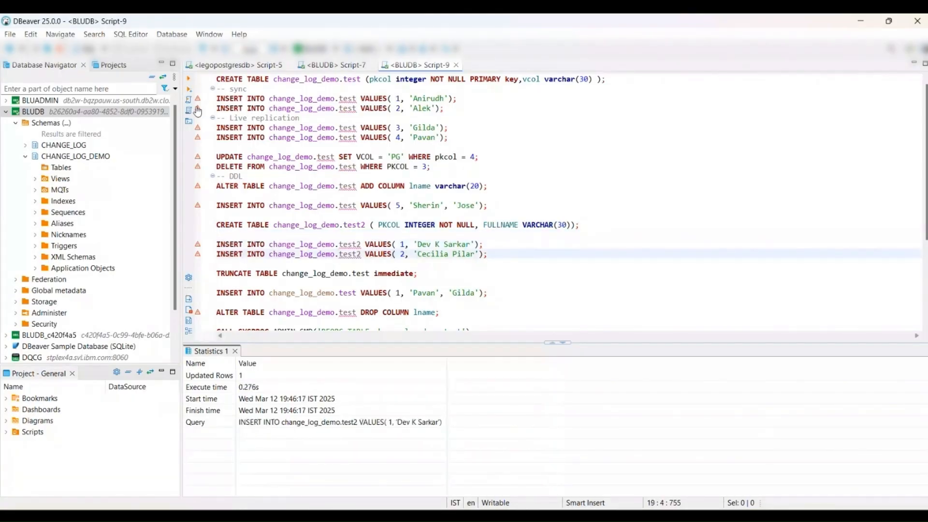
pyautogui.click(190, 79)
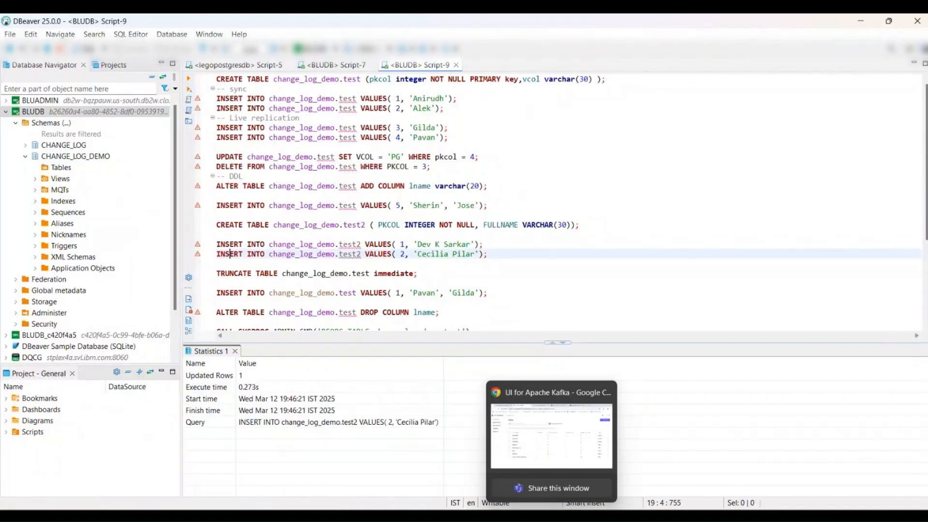
# - Switch to UI for Apache Kafka, examine the TEST2 message in the ddl_change_log topic, and return to the topic list
pyautogui.click(551, 516)
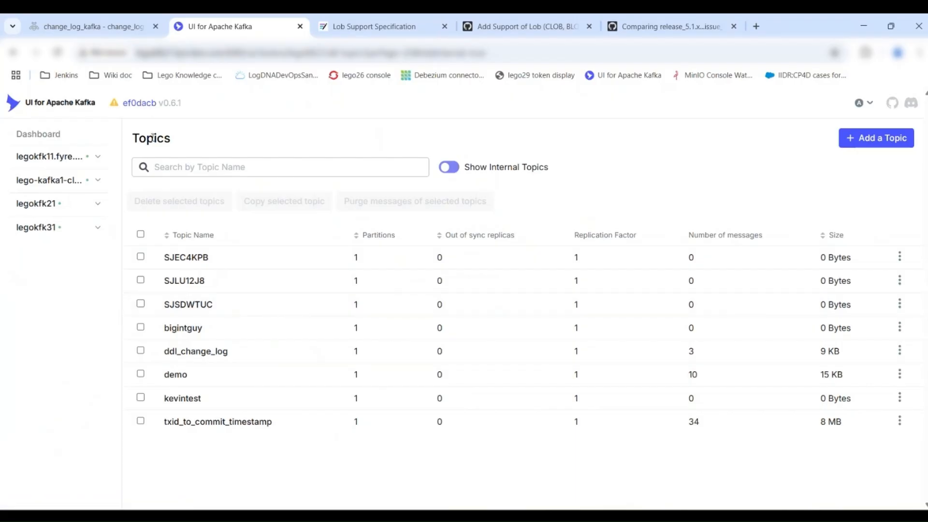
pyautogui.click(196, 357)
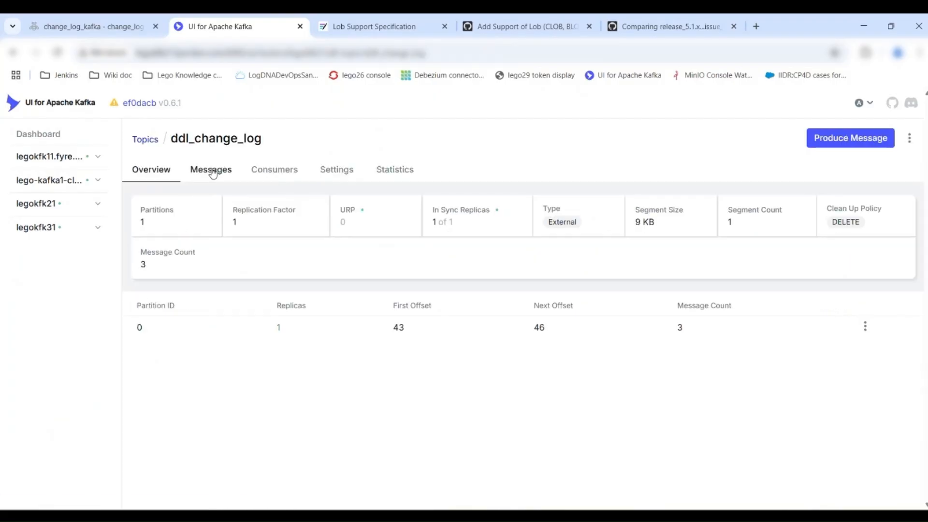
pyautogui.click(212, 177)
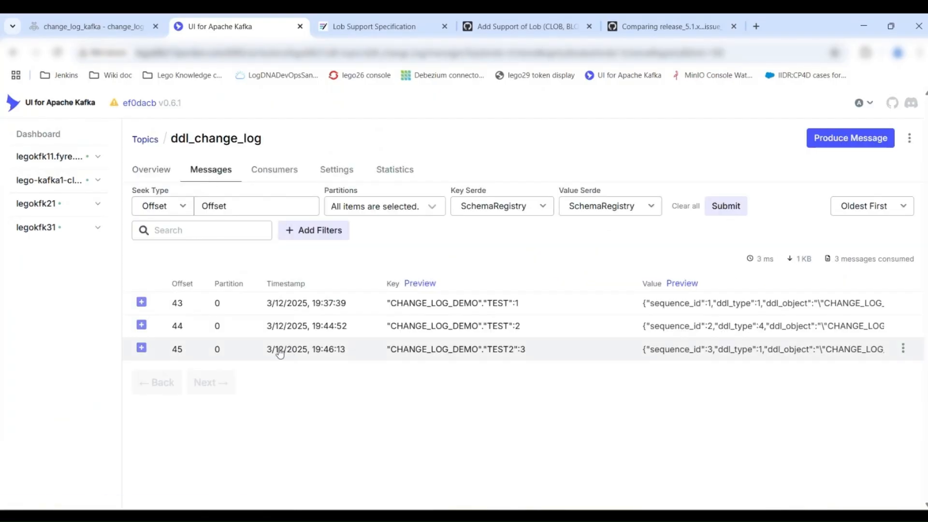
pyautogui.click(279, 354)
pyautogui.scroll(-1, 276, 351)
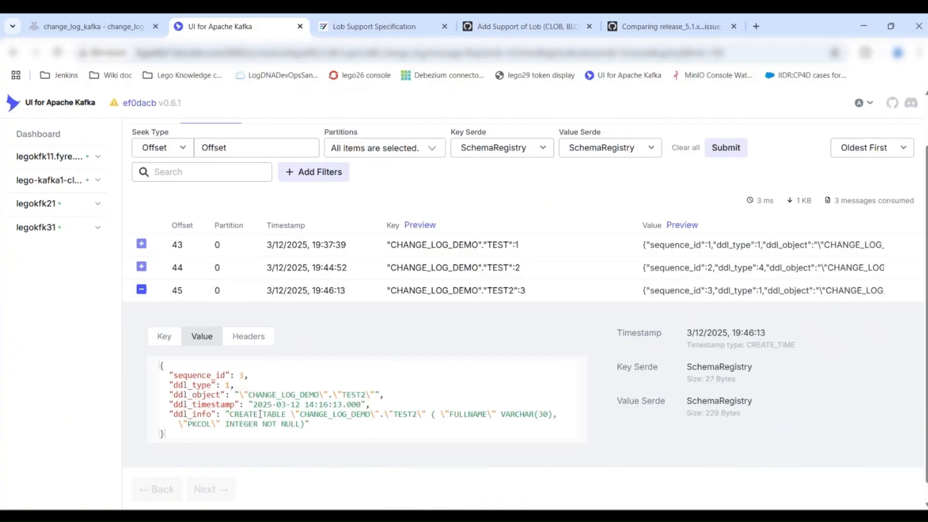
pyautogui.scroll(1, 311, 423)
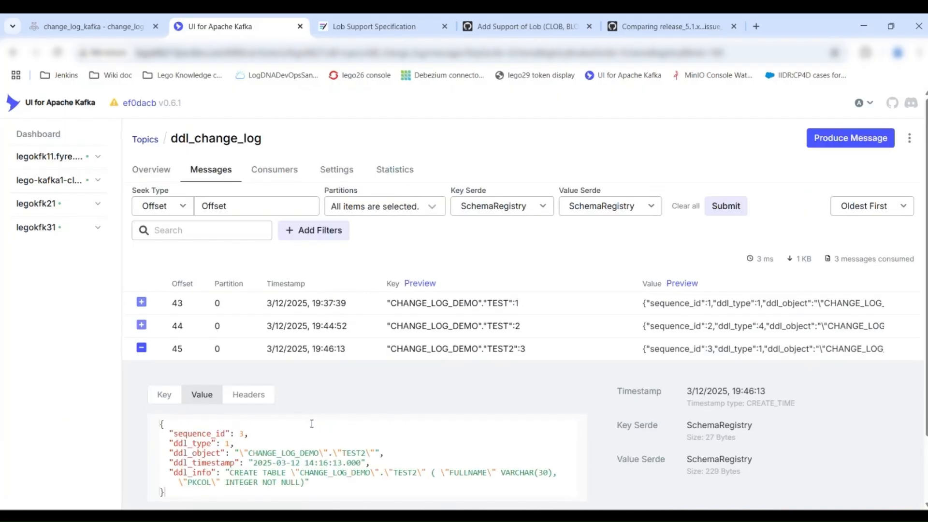
pyautogui.click(146, 139)
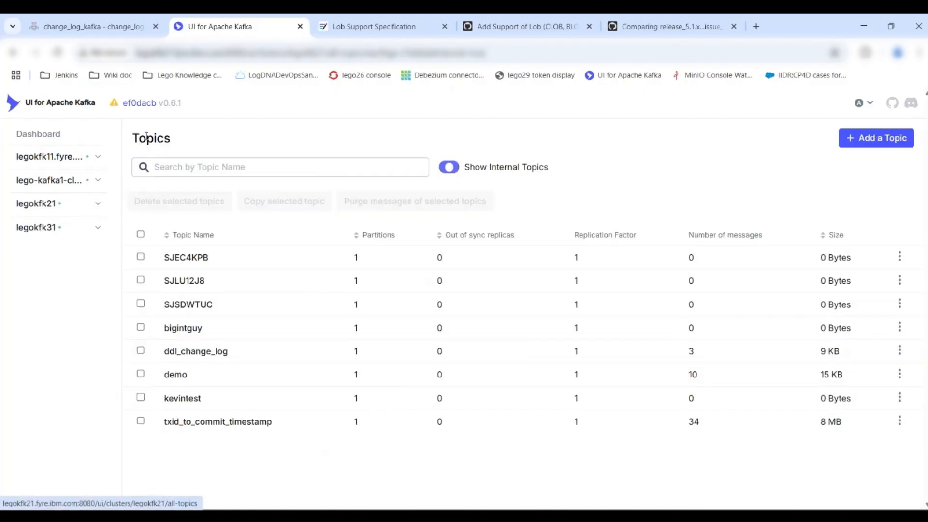
# - Examine the values of the two TEST2 messages at offsets 152 and 153 in the demo topic
pyautogui.click(178, 375)
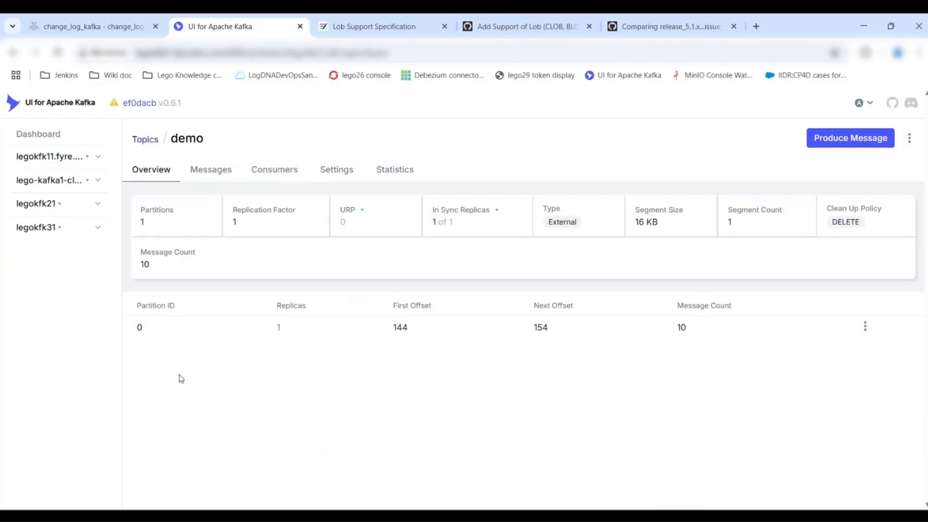
pyautogui.click(214, 170)
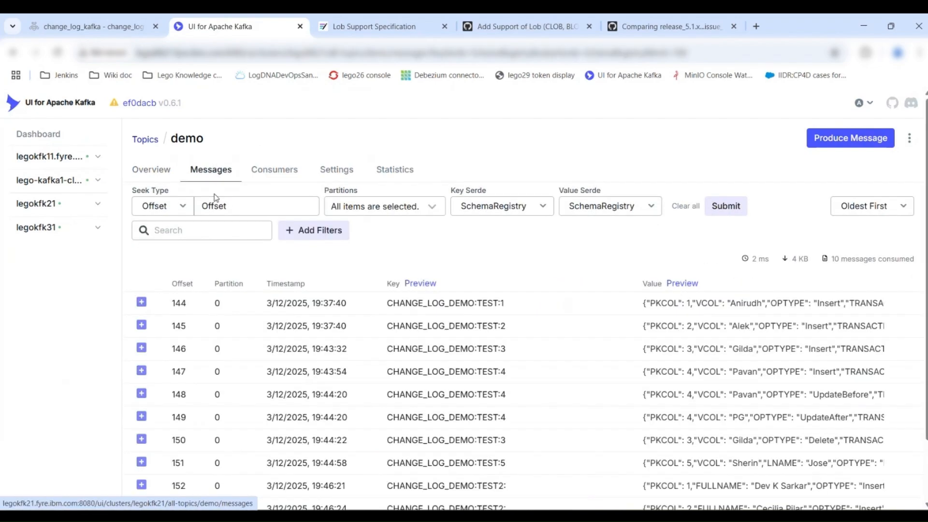
pyautogui.scroll(-2, 254, 366)
pyautogui.click(285, 414)
pyautogui.scroll(-1, 287, 416)
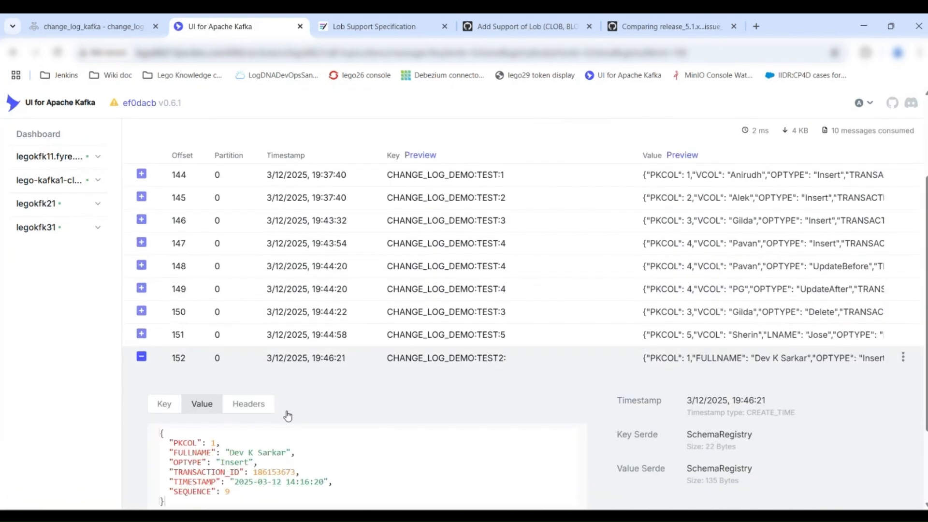
pyautogui.scroll(-2, 287, 416)
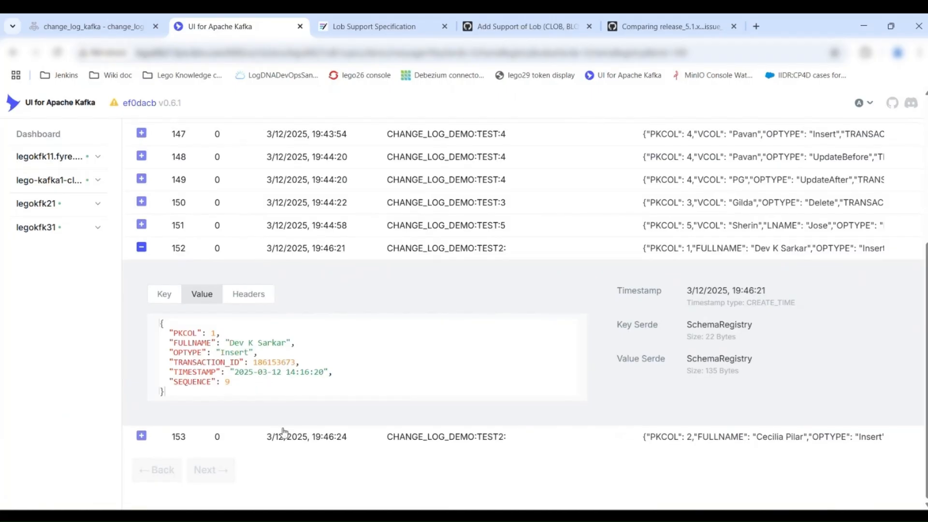
pyautogui.click(287, 437)
pyautogui.scroll(-3, 287, 438)
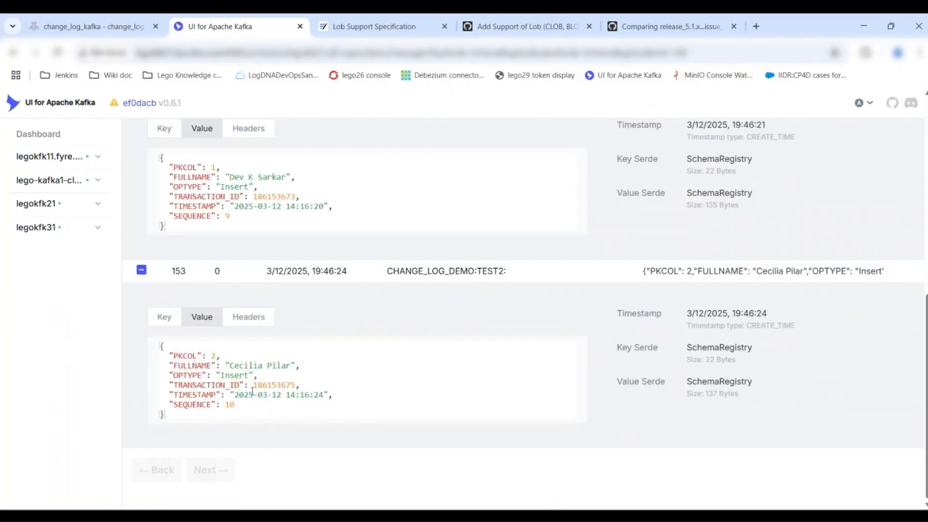
pyautogui.scroll(2, 303, 238)
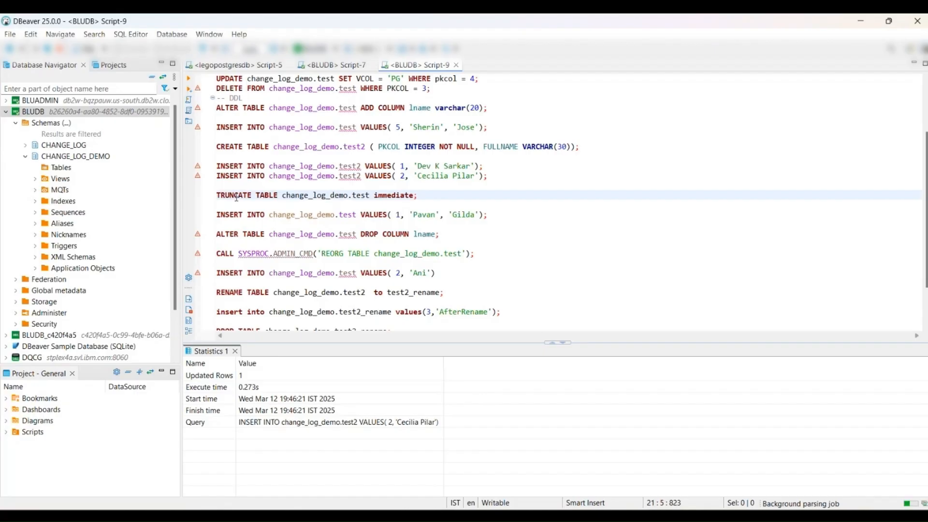
# - Switch to DBeaver, run the immediate TRUNCATE of change_log_demo.test, and return to the topic list in UI for Apache Kafka
pyautogui.click(189, 80)
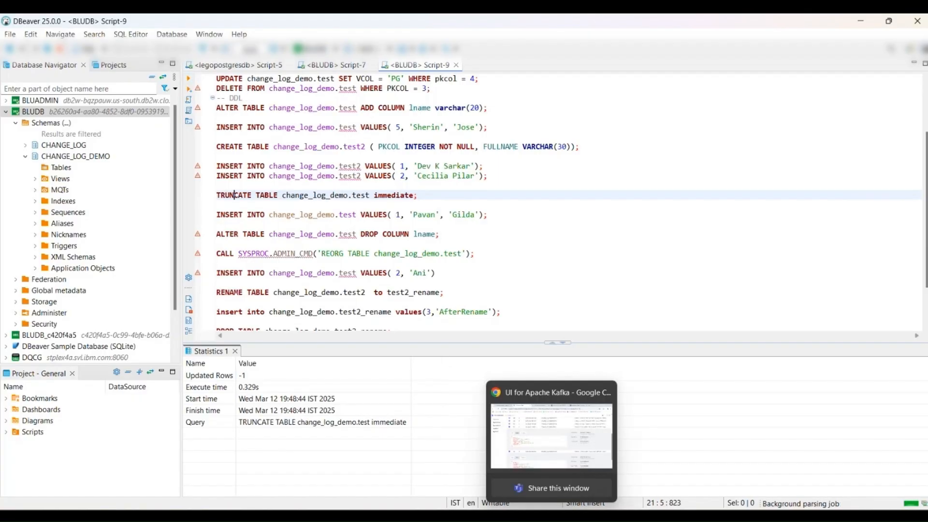
pyautogui.click(551, 515)
pyautogui.click(150, 138)
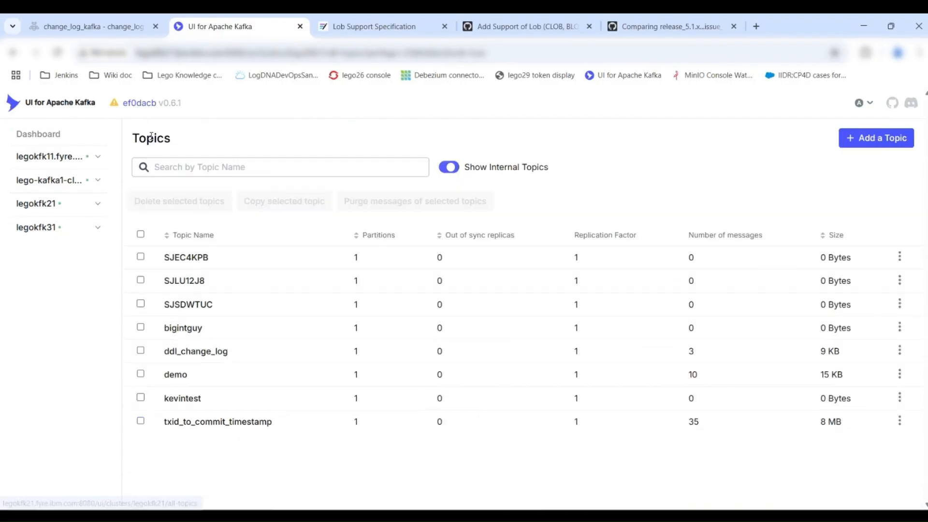
# - Examine the TEST message at offset 46 in the ddl_change_log topic, and return to the topic list
pyautogui.click(208, 354)
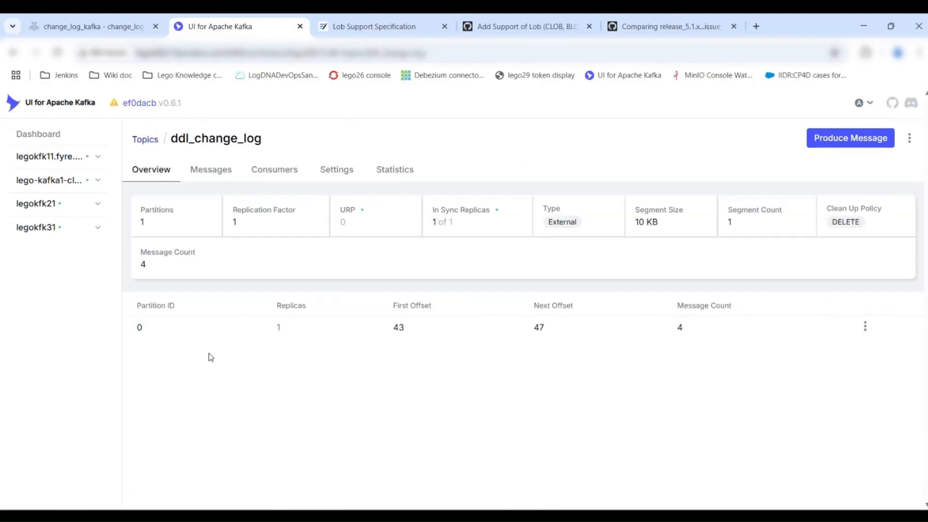
pyautogui.click(207, 173)
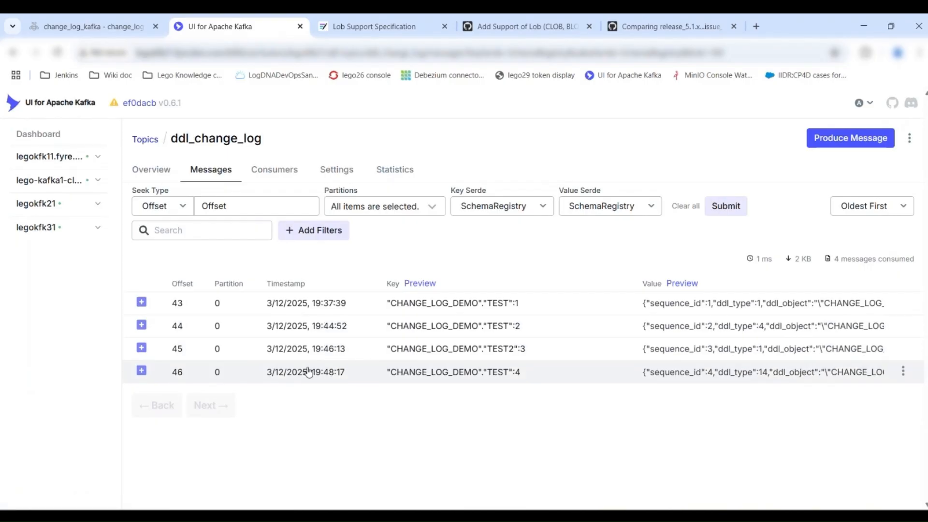
pyautogui.click(308, 371)
pyautogui.scroll(-2, 308, 371)
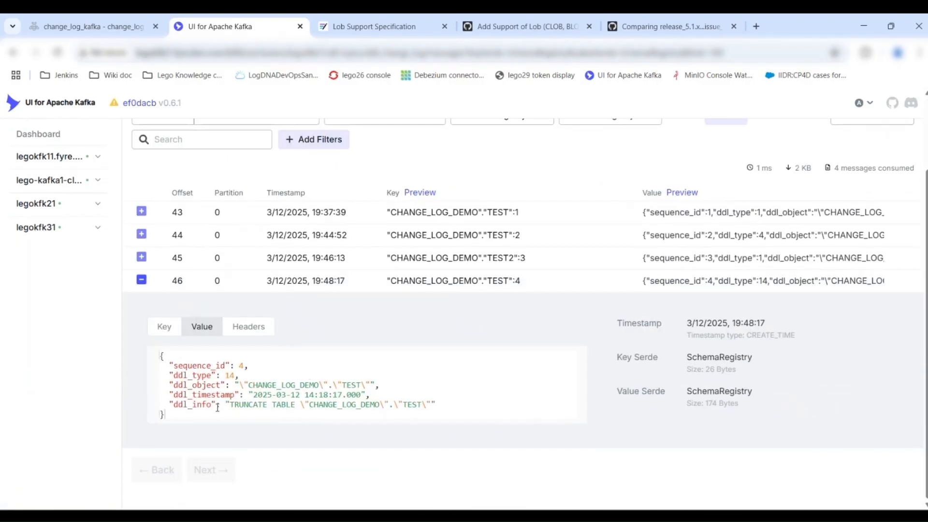
pyautogui.scroll(2, 209, 222)
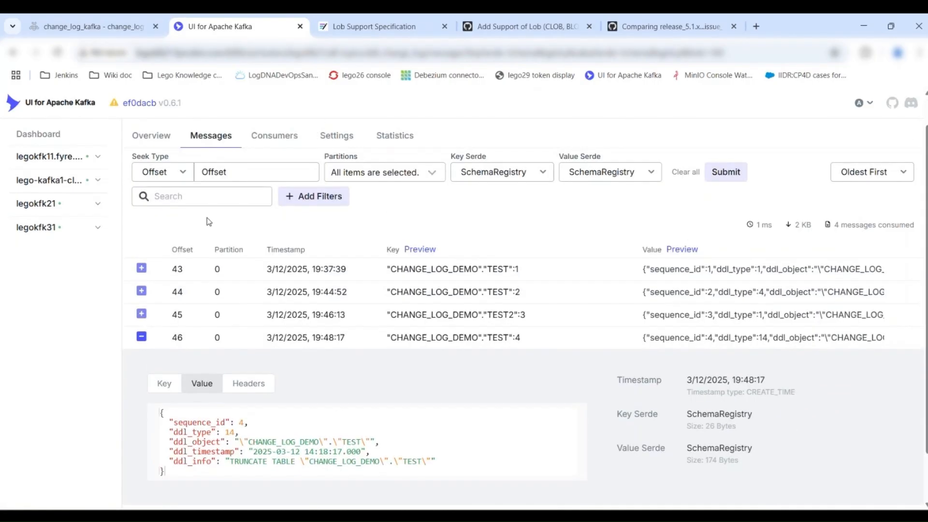
pyautogui.scroll(1, 207, 221)
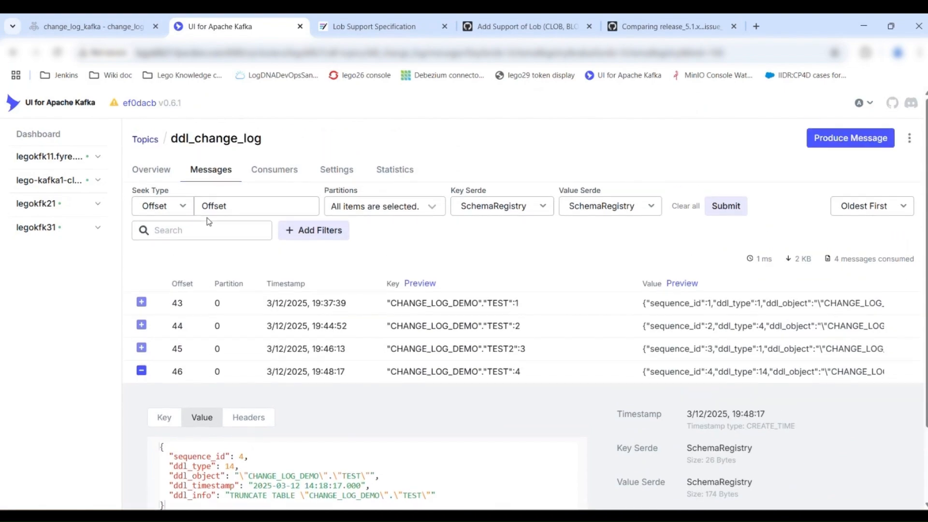
pyautogui.click(151, 141)
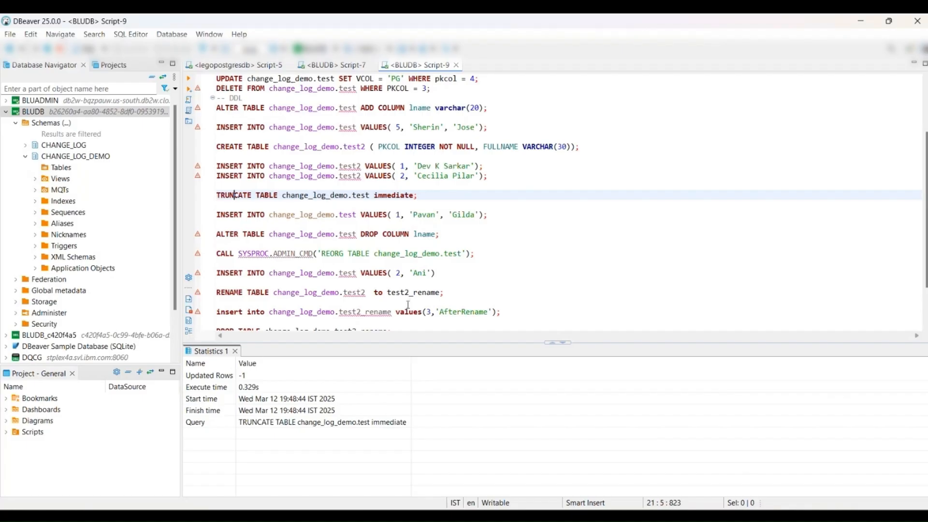
# - Switch to DBeaver and run the INSERT statement for key 1 on change_log_demo.test
pyautogui.click(294, 213)
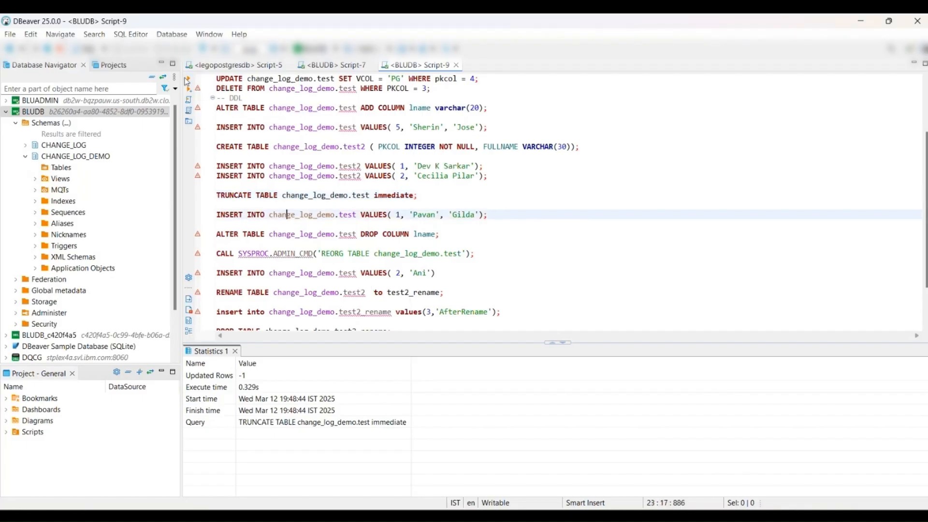
pyautogui.click(187, 80)
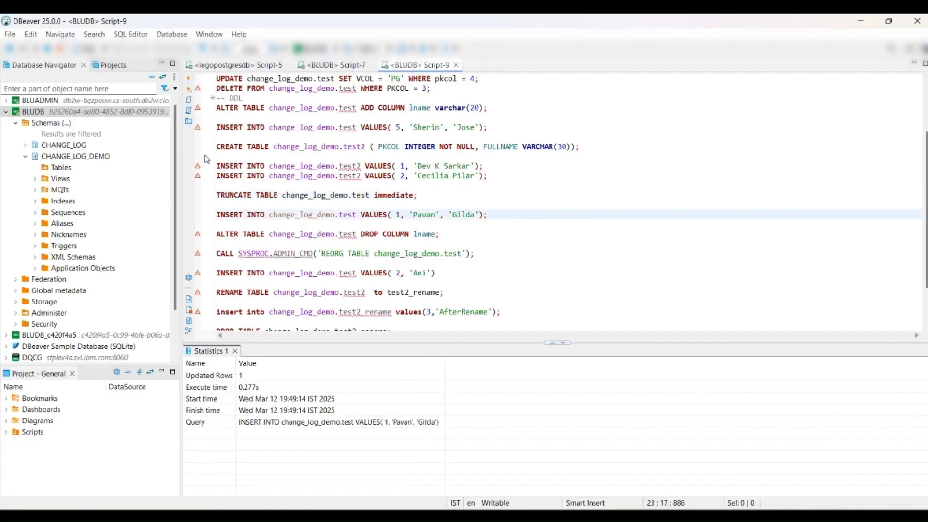
# - Drop column lname from change_log_demo.test and reorganize the table with the SYSPROC.ADMIN_CMD REORG call
pyautogui.click(304, 234)
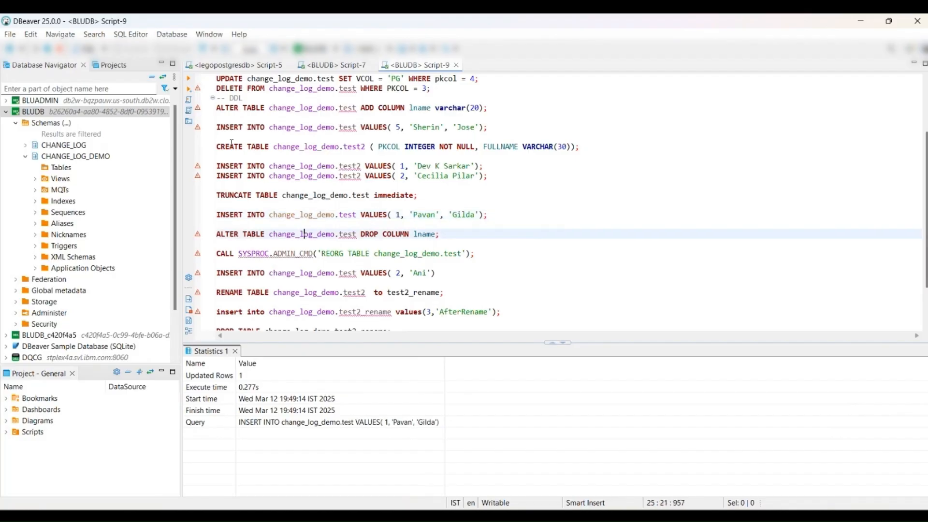
pyautogui.click(190, 79)
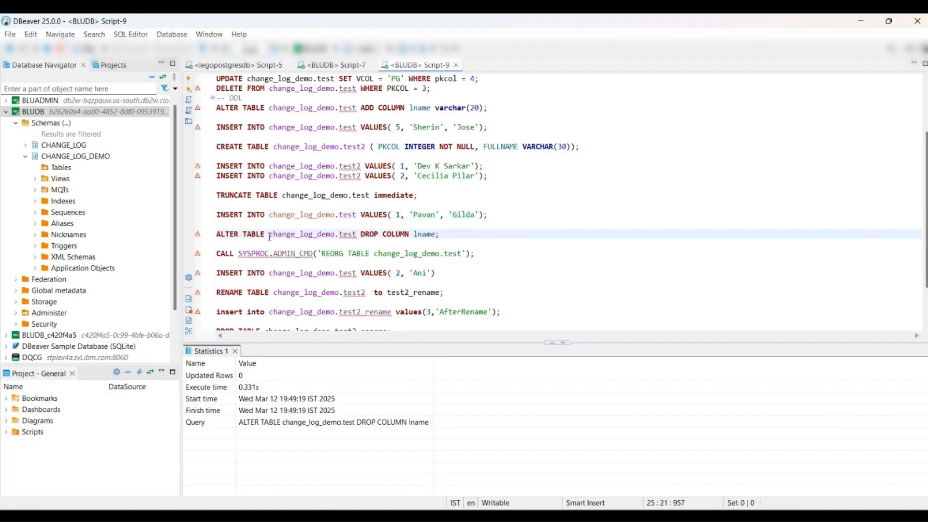
pyautogui.click(252, 253)
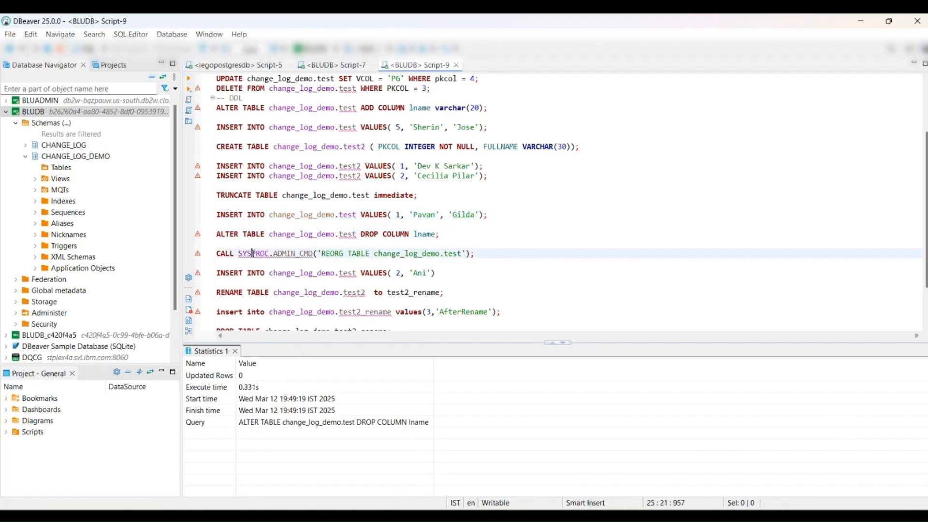
pyautogui.click(189, 78)
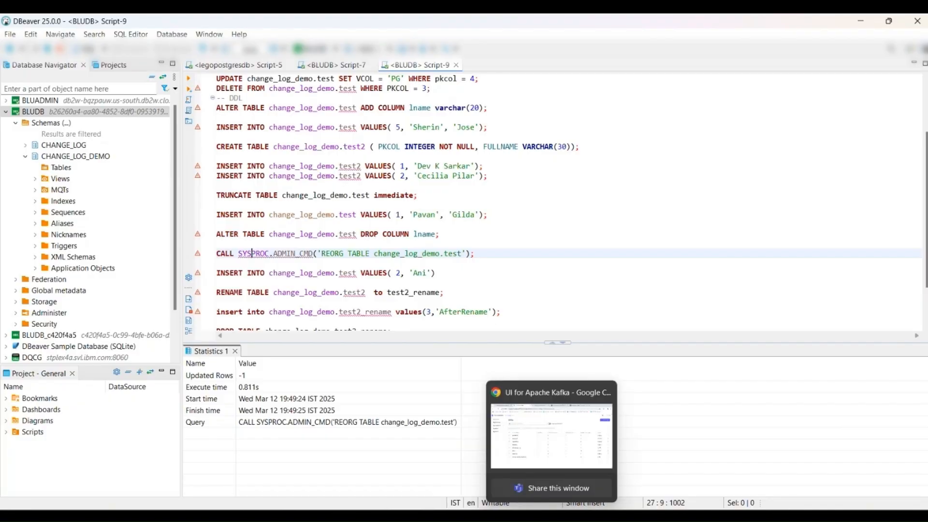
# - Switch to UI for Apache Kafka, examine the TEST message at offset 154 in the demo topic, and return to the topic list
pyautogui.click(551, 515)
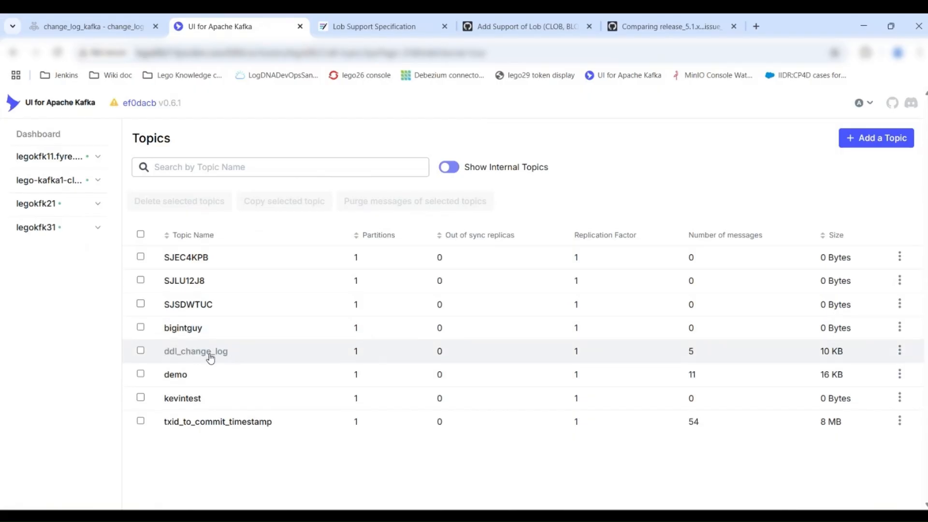
pyautogui.click(188, 379)
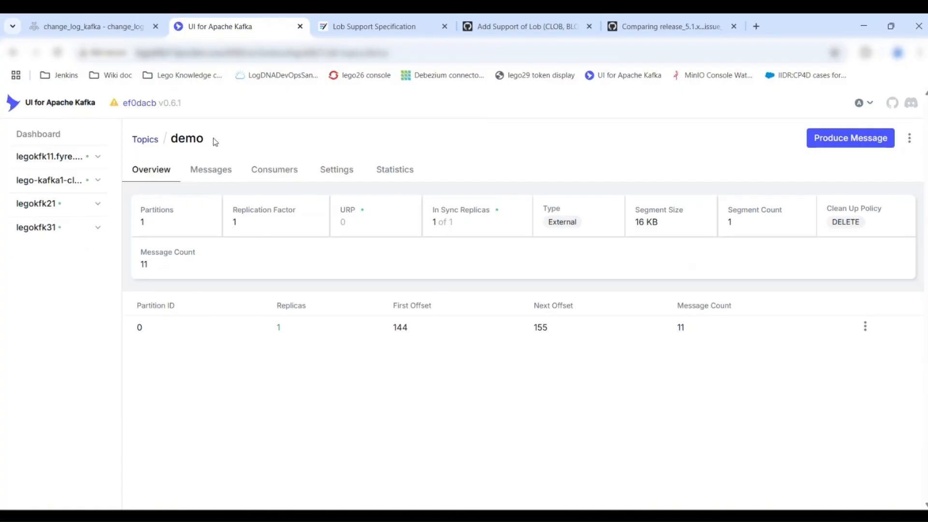
pyautogui.click(211, 170)
pyautogui.scroll(-2, 285, 319)
pyautogui.click(298, 436)
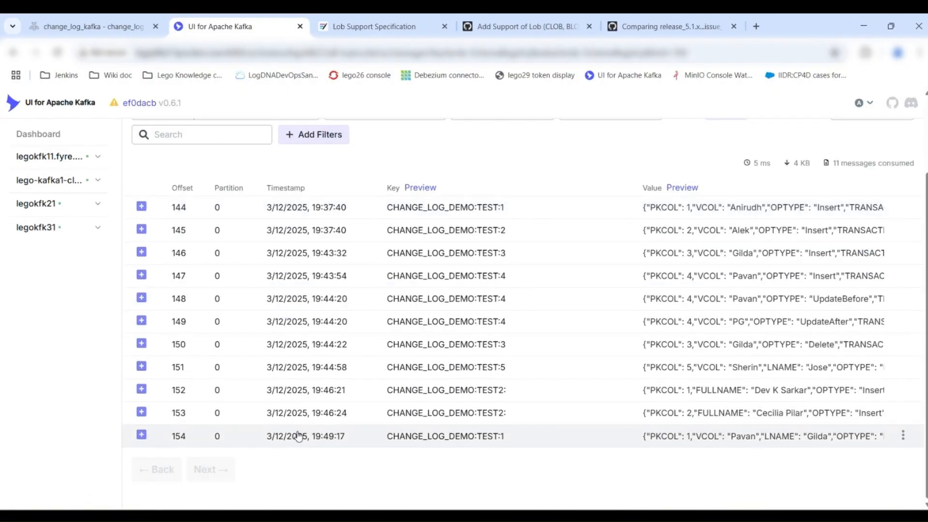
pyautogui.scroll(-3, 297, 435)
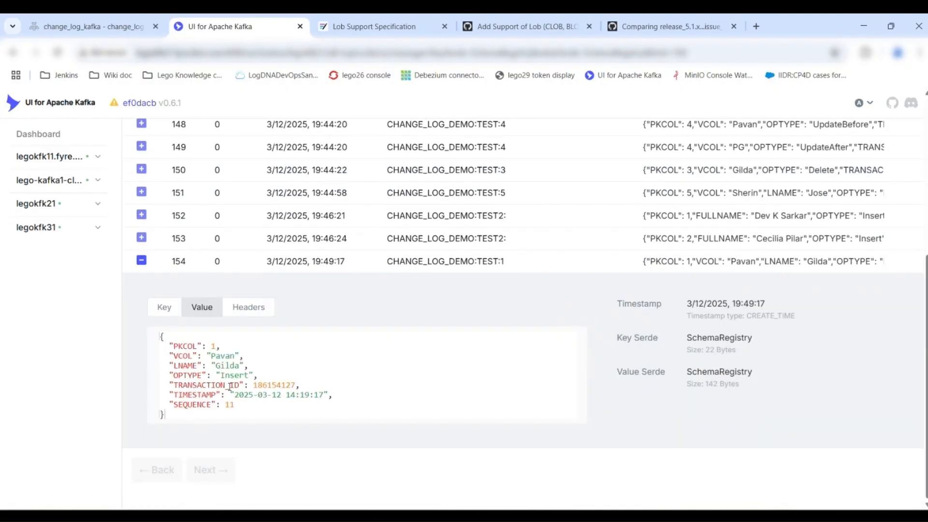
pyautogui.scroll(5, 251, 355)
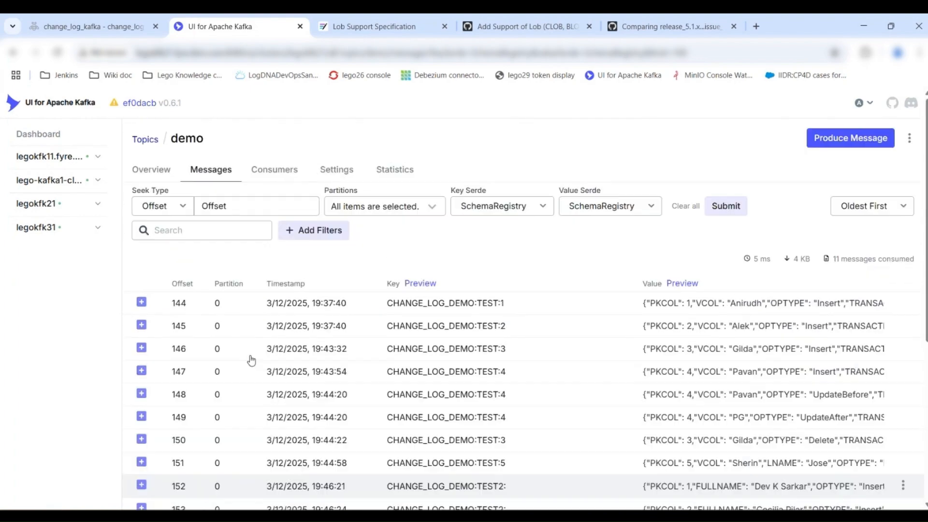
pyautogui.click(146, 143)
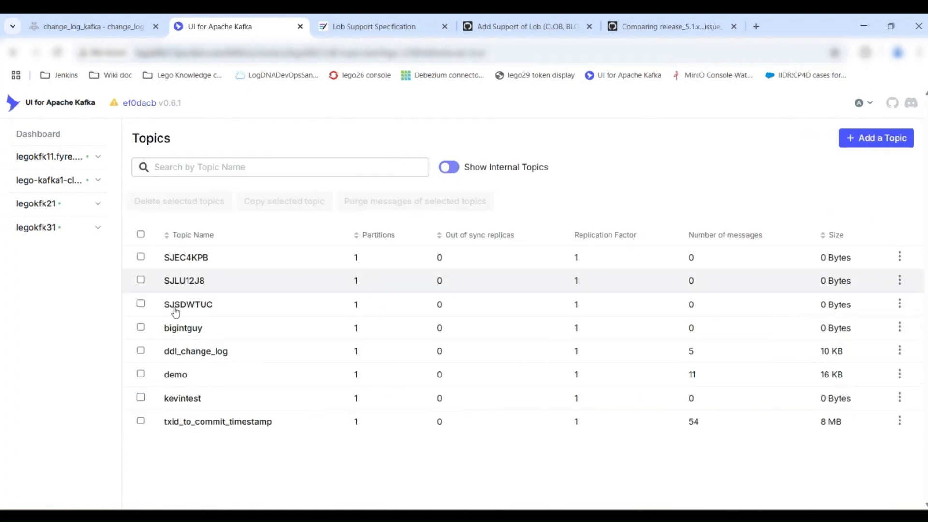
# - Examine the TEST message at offset 47 in the ddl_change_log topic, and return to the topic list
pyautogui.click(202, 352)
pyautogui.click(224, 173)
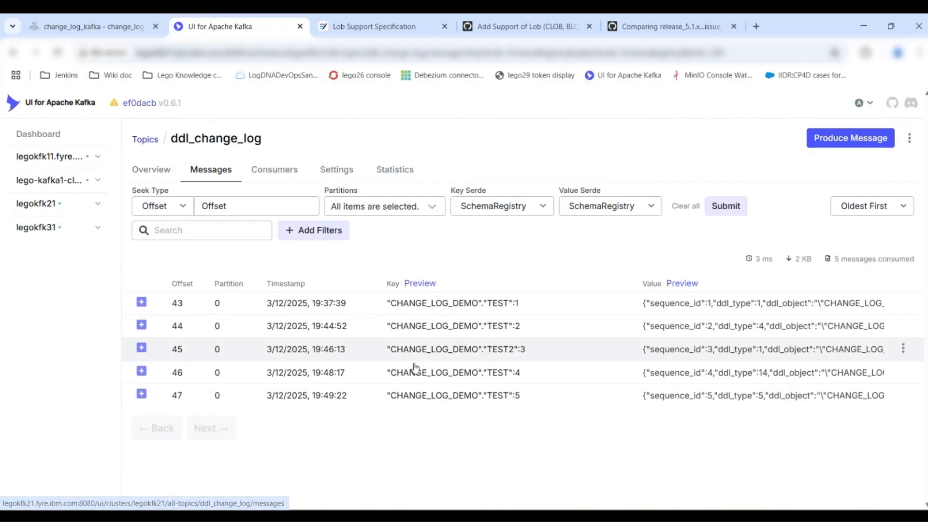
pyautogui.click(416, 398)
pyautogui.scroll(-2, 329, 414)
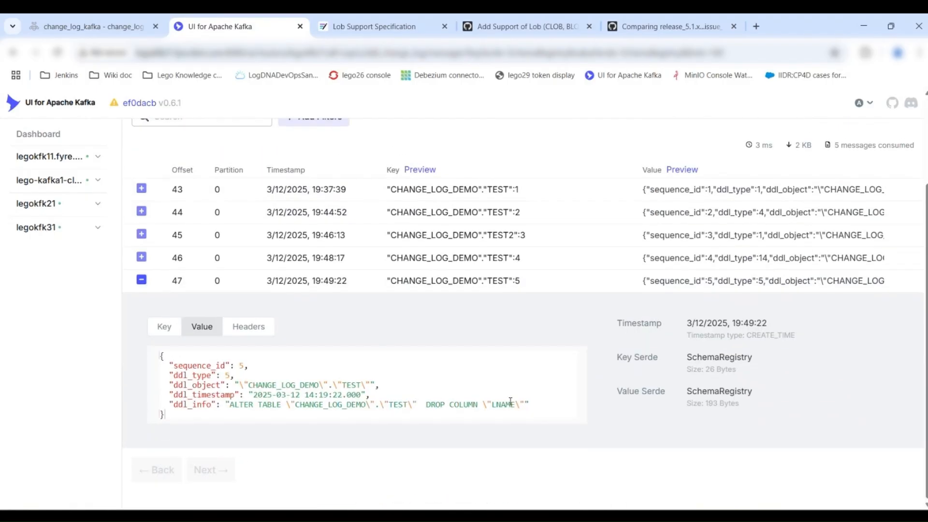
pyautogui.scroll(2, 510, 402)
pyautogui.click(153, 140)
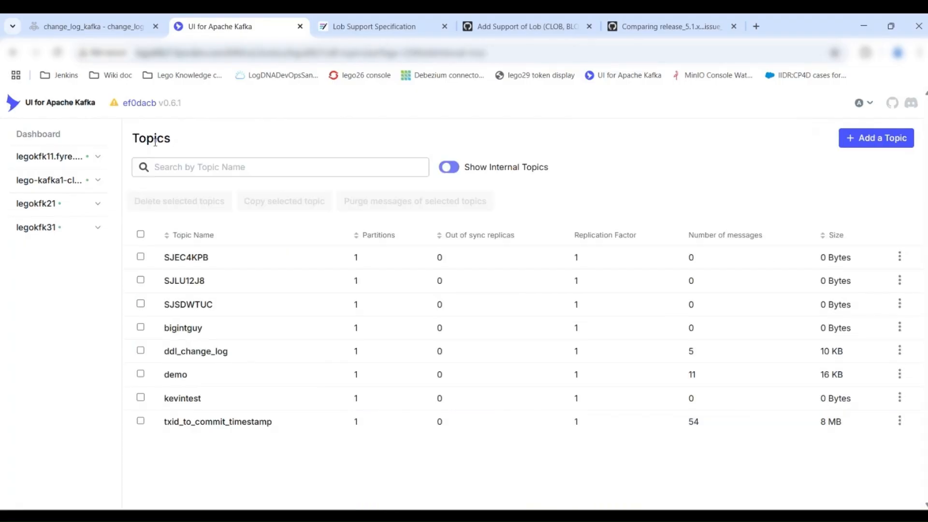
# - Switch to DBeaver and run the INSERT statement for key 2 on change_log_demo.test
pyautogui.hotkey('alt', 'Tab')
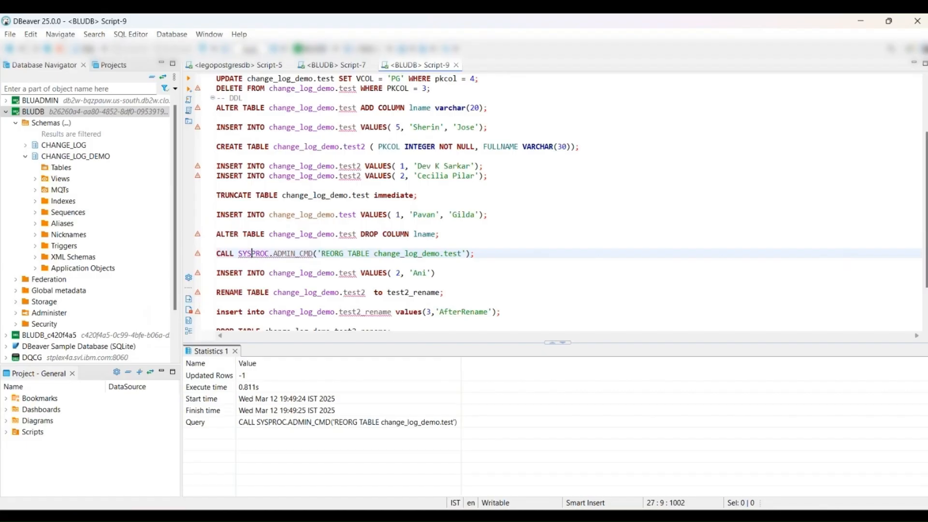
pyautogui.scroll(-2, 452, 301)
pyautogui.click(256, 240)
pyautogui.click(189, 78)
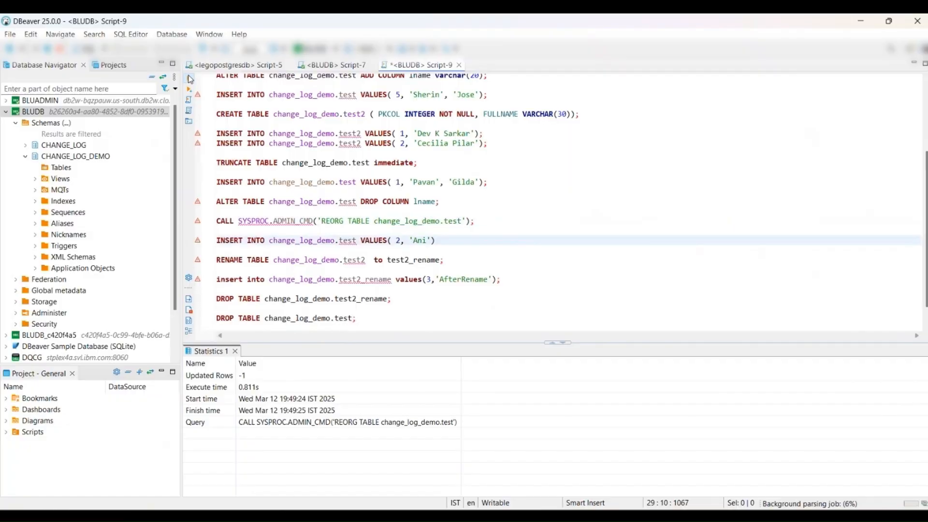
# - Rename table change_log_demo.test2 to test2_rename, and switch to the topic list in UI for Apache Kafka
pyautogui.click(261, 259)
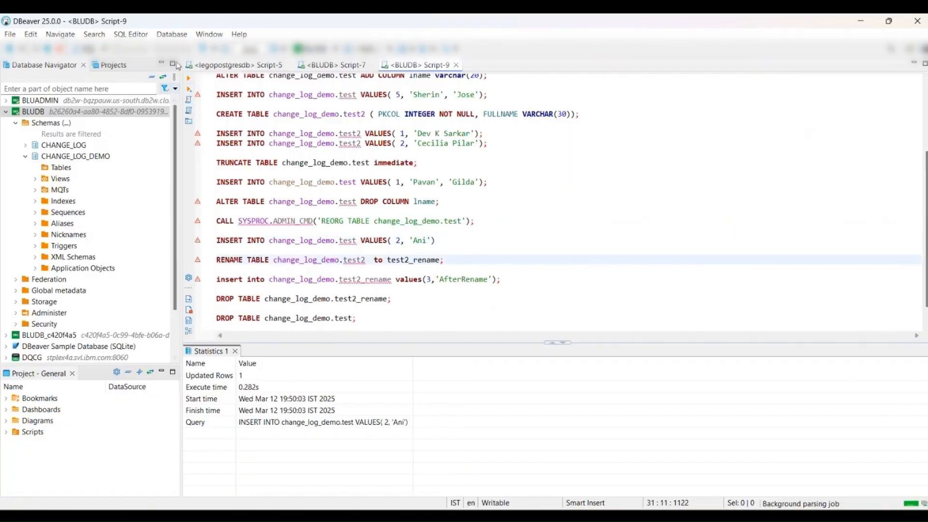
pyautogui.click(189, 82)
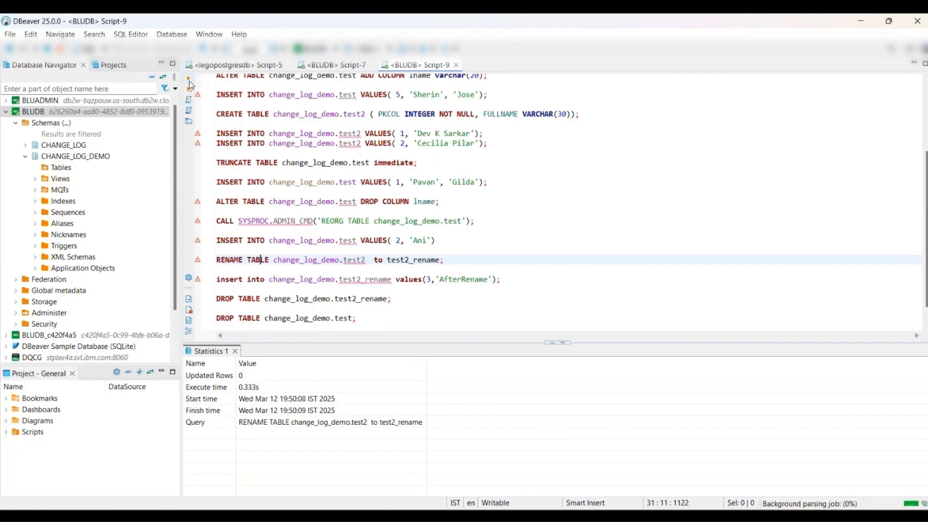
pyautogui.moveTo(551, 516)
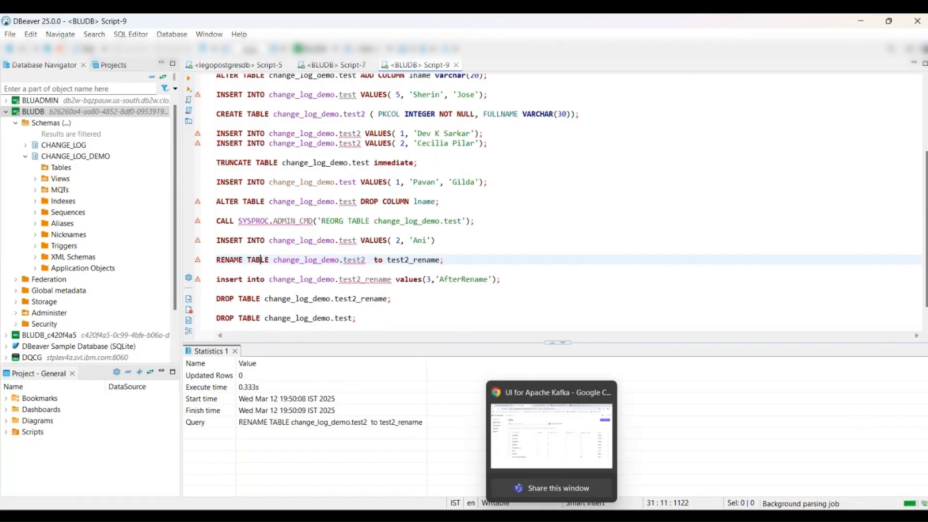
pyautogui.click(551, 435)
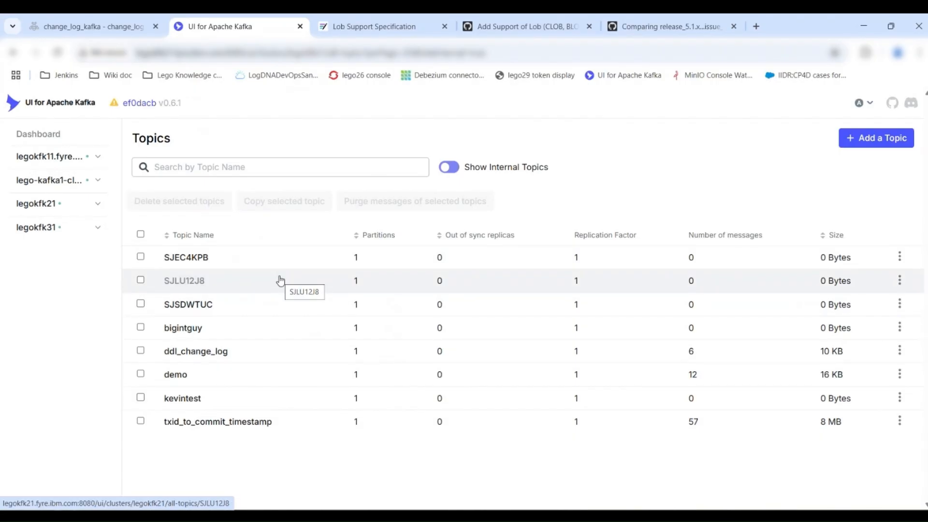
# - Examine the TEST2 message at offset 48 in the ddl_change_log topic, and return to the topic list
pyautogui.click(193, 357)
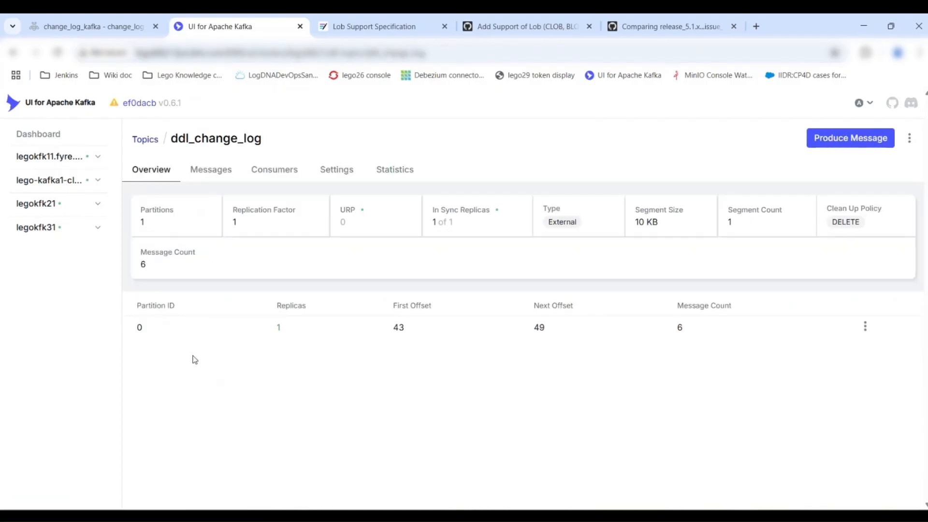
pyautogui.click(220, 177)
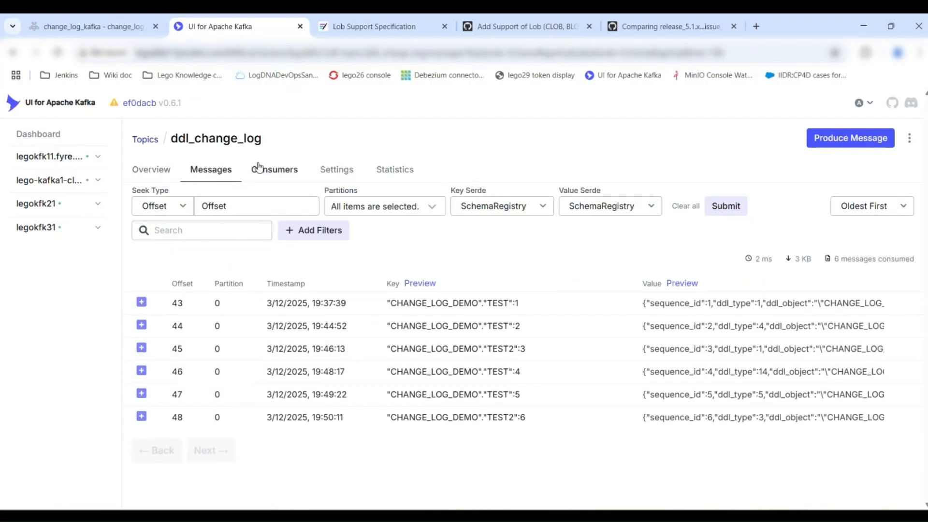
pyautogui.click(450, 417)
pyautogui.scroll(-1, 451, 421)
pyautogui.scroll(-2, 451, 419)
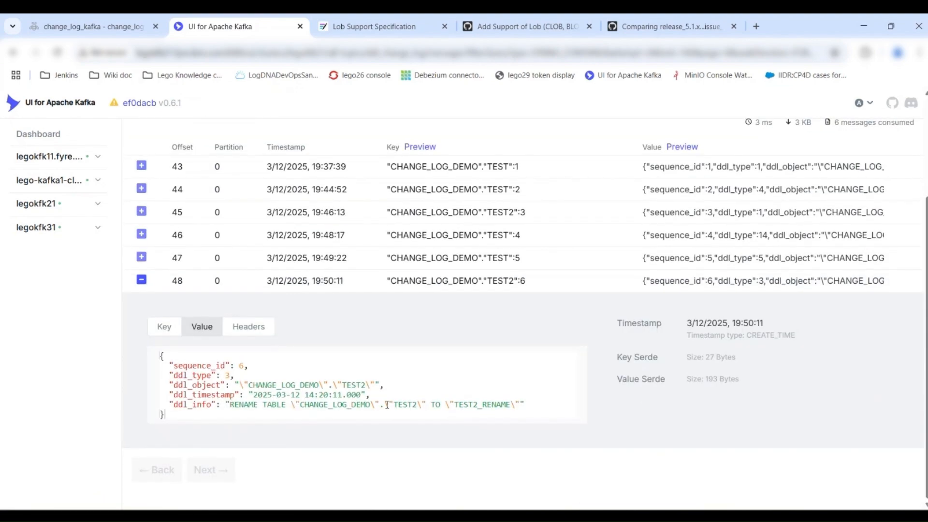
pyautogui.scroll(3, 387, 405)
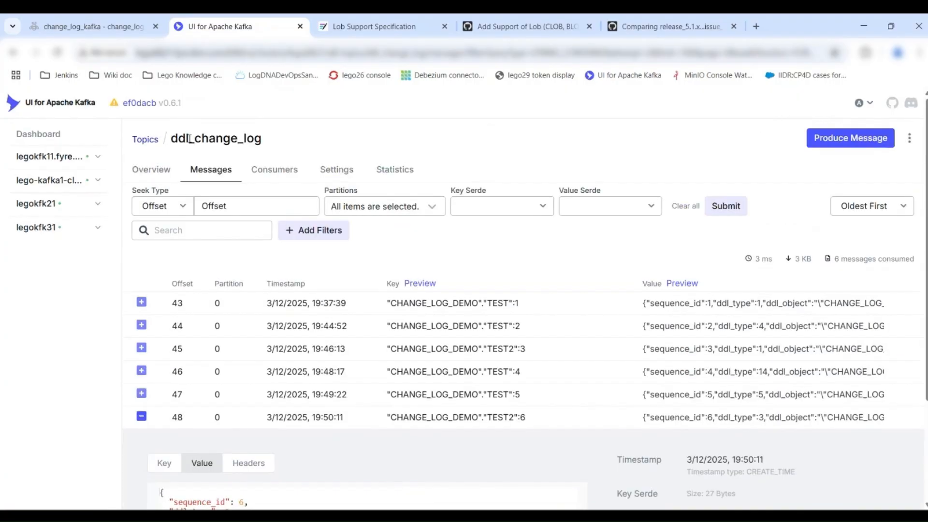
pyautogui.click(144, 139)
# - Examine the TEST message at offset 155 in the demo topic
pyautogui.click(188, 377)
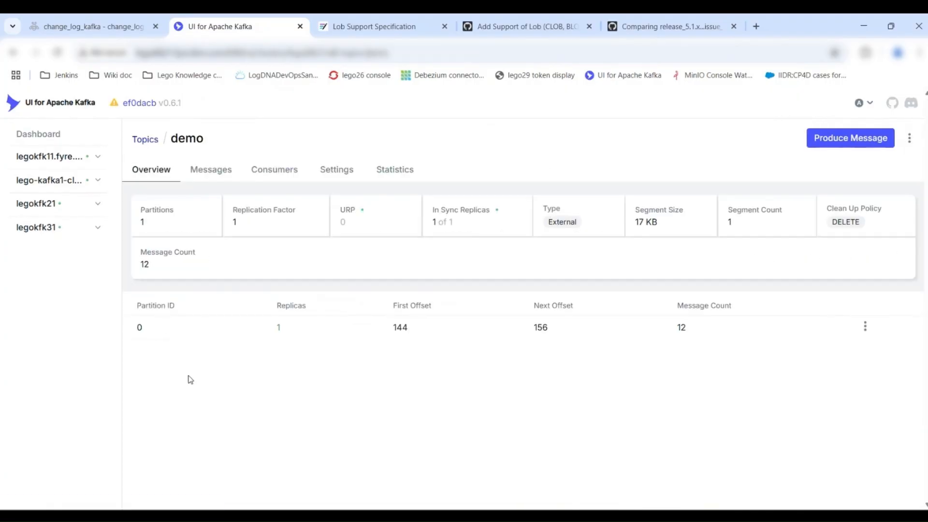
pyautogui.click(210, 169)
pyautogui.scroll(-2, 342, 452)
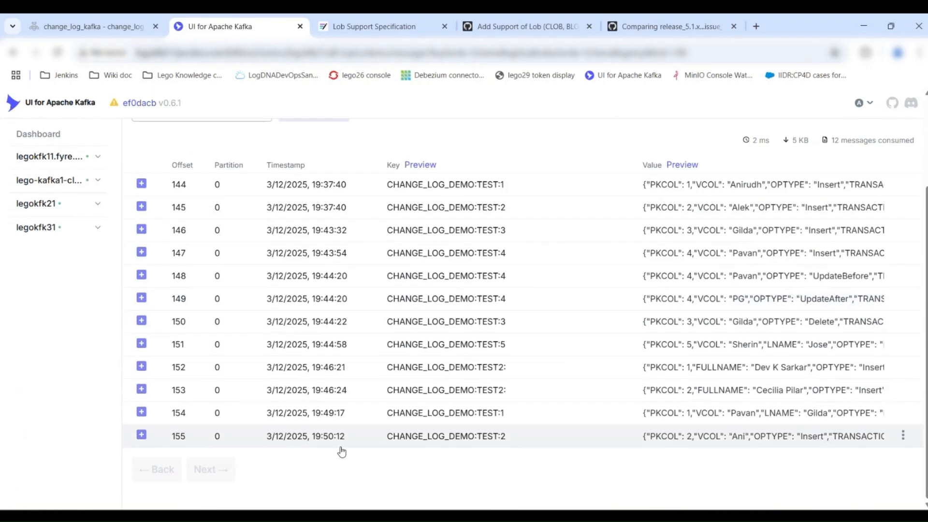
pyautogui.click(344, 434)
pyautogui.scroll(-3, 344, 430)
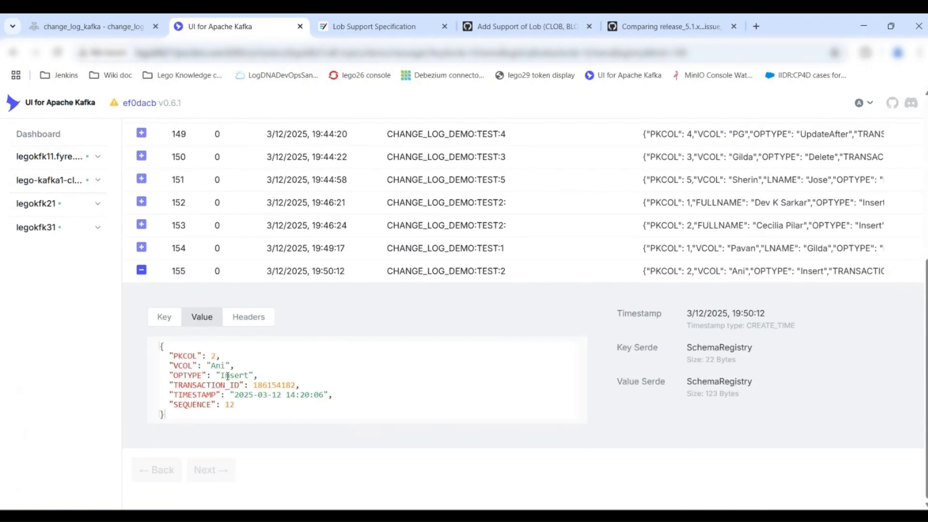
# - Switch to DBeaver and run the INSERT of values (3, 'AfterRename') into change_log_demo.test2_rename
pyautogui.hotkey('alt', 'Tab')
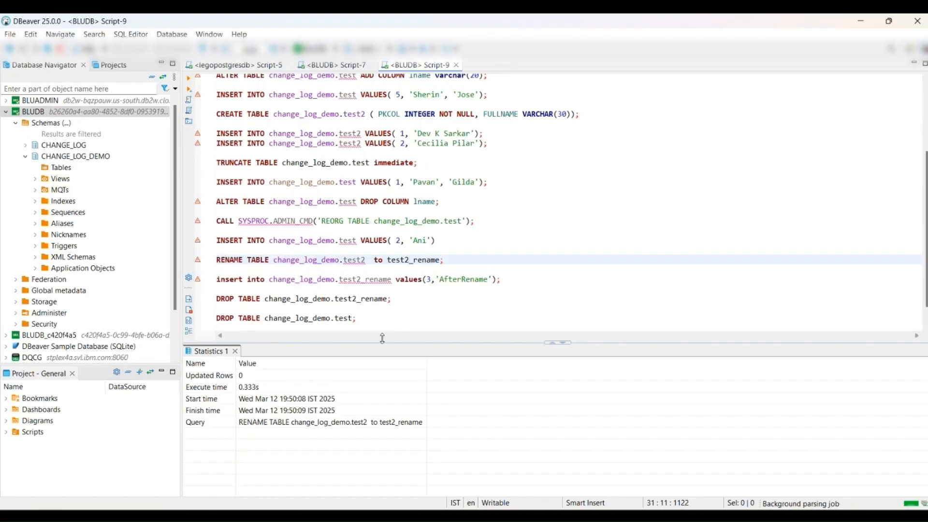
pyautogui.click(309, 279)
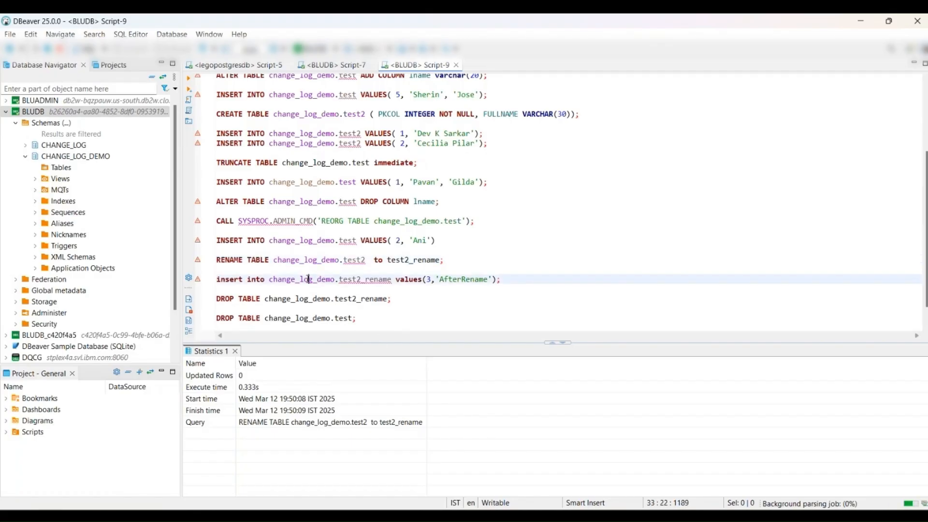
pyautogui.click(188, 80)
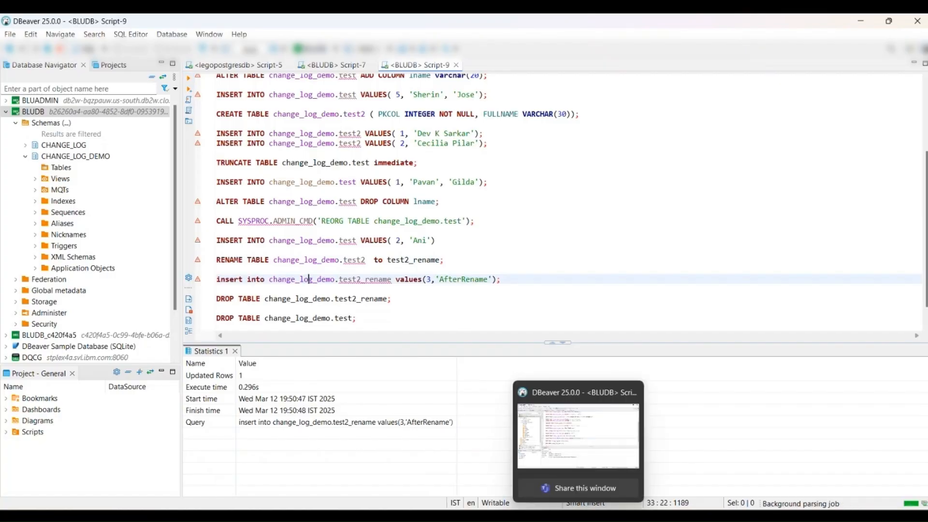
# - Switch to UI for Apache Kafka, collapse message 155, reload the demo topic's messages and examine the TEST2_RENAME message at offset 156
pyautogui.click(551, 516)
pyautogui.scroll(2, 369, 372)
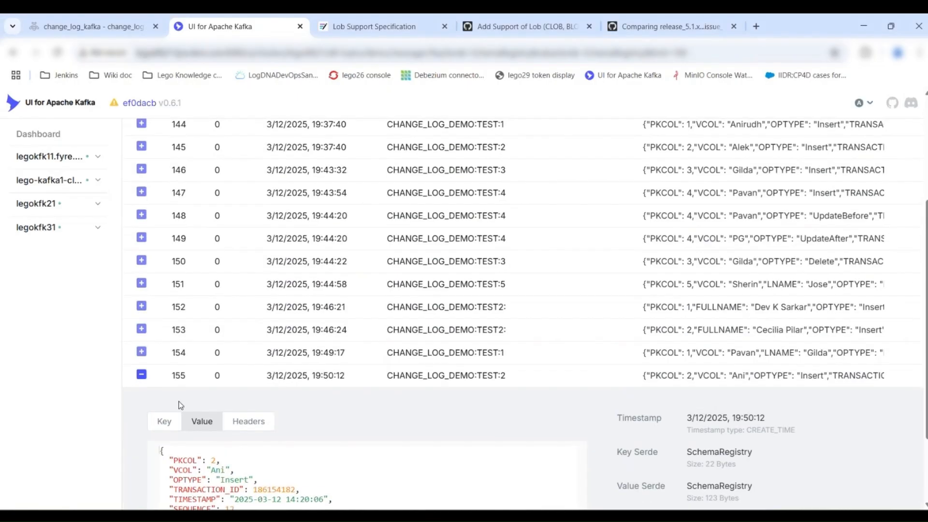
pyautogui.click(141, 375)
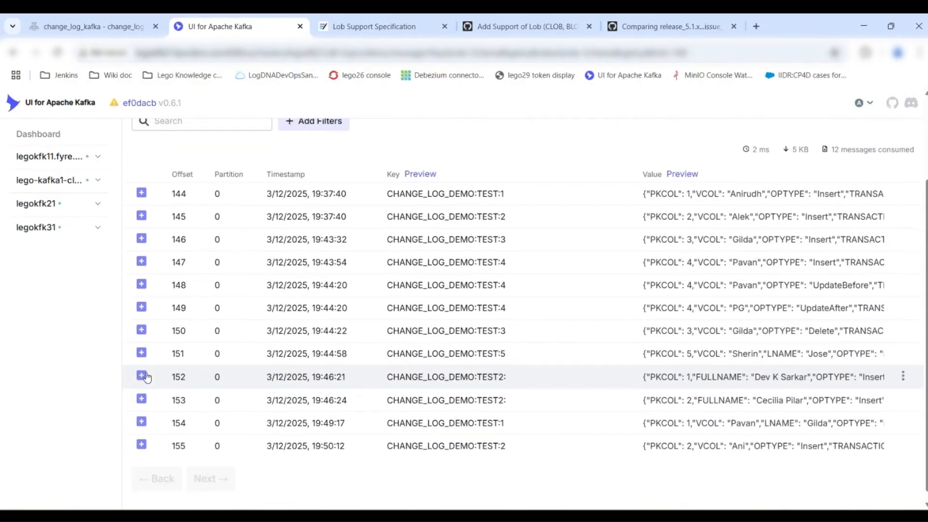
pyautogui.scroll(2, 165, 275)
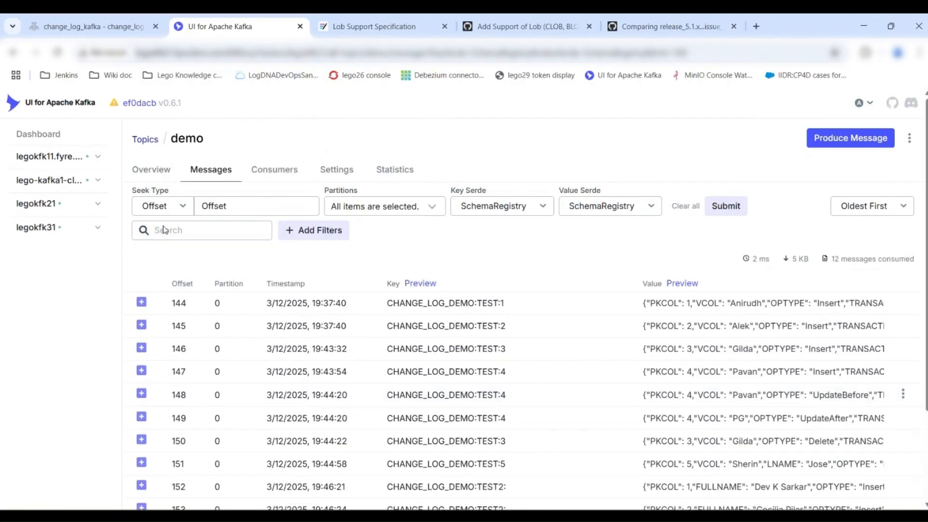
pyautogui.click(199, 173)
pyautogui.scroll(-3, 256, 328)
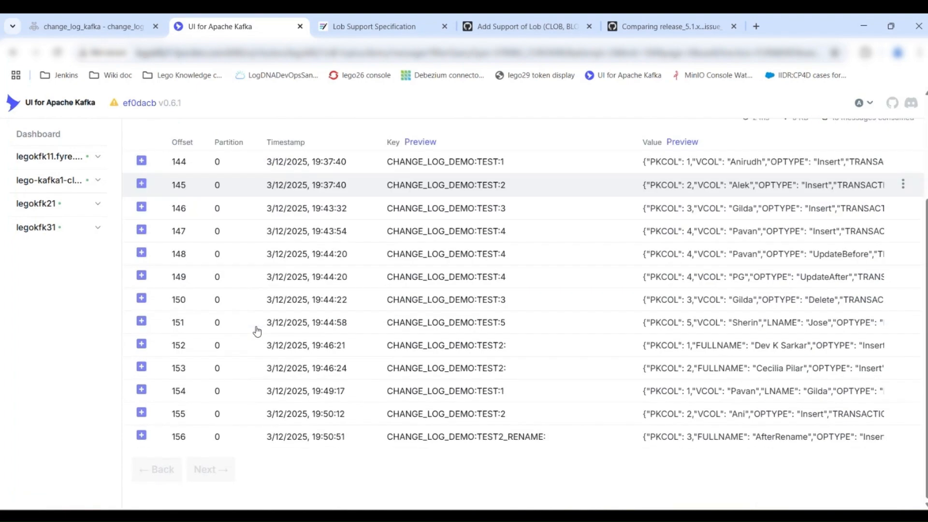
pyautogui.click(253, 439)
pyautogui.scroll(-3, 241, 410)
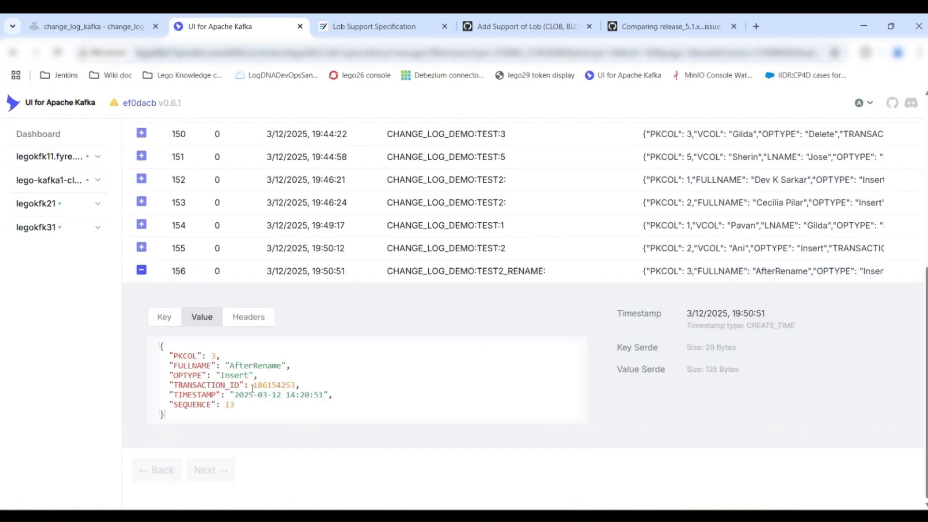
# - Switch to DBeaver and drop the tables change_log_demo.test2_rename and change_log_demo.test
pyautogui.click(577, 516)
pyautogui.click(258, 299)
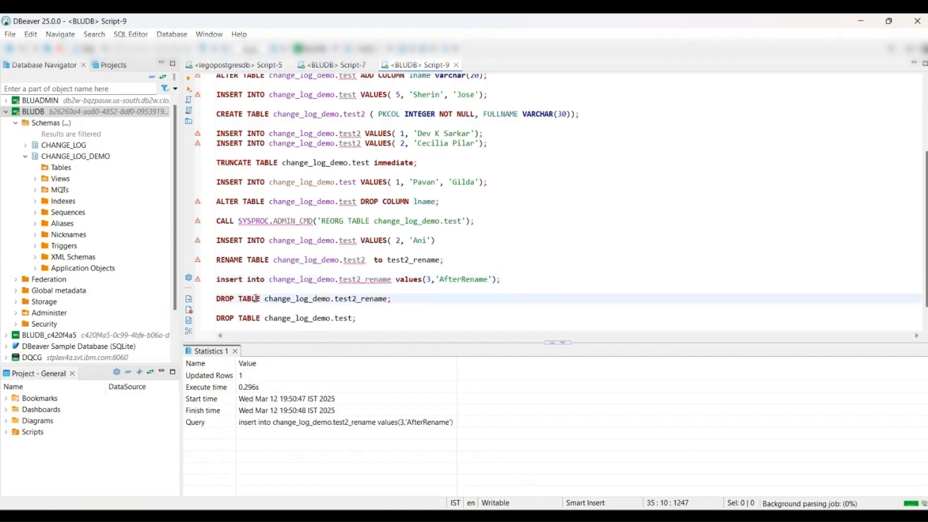
pyautogui.click(189, 79)
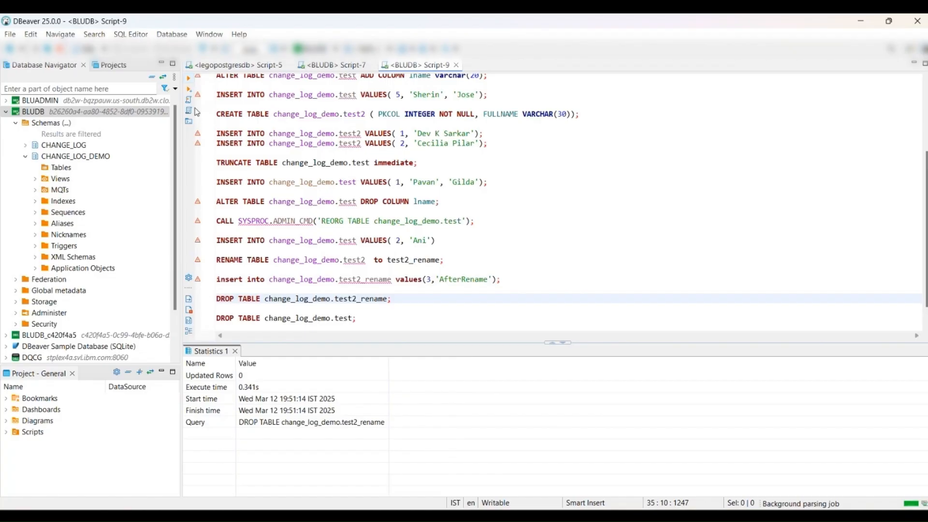
pyautogui.click(296, 319)
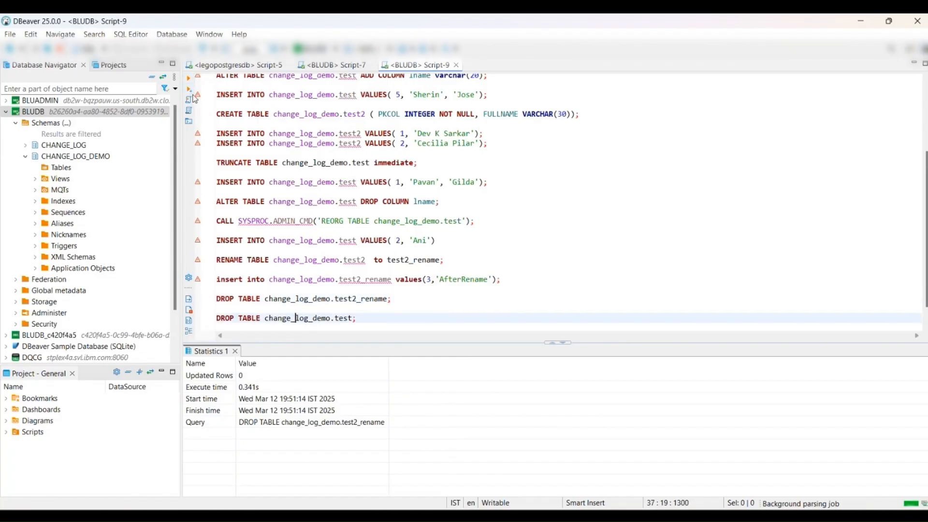
pyautogui.click(189, 79)
pyautogui.moveTo(551, 515)
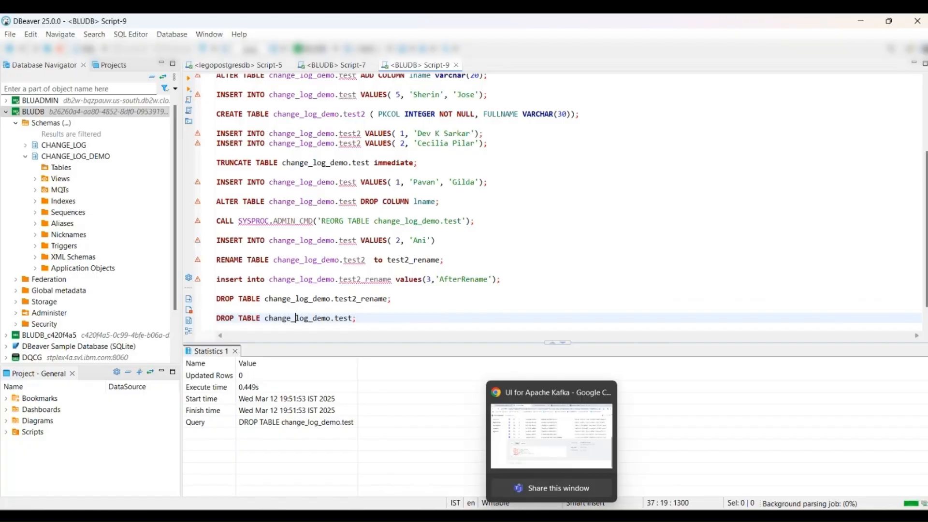
# - Switch to UI for Apache Kafka and examine the TEST2_RENAME message at offset 49 in the ddl_change_log topic
pyautogui.click(551, 435)
pyautogui.scroll(6, 182, 263)
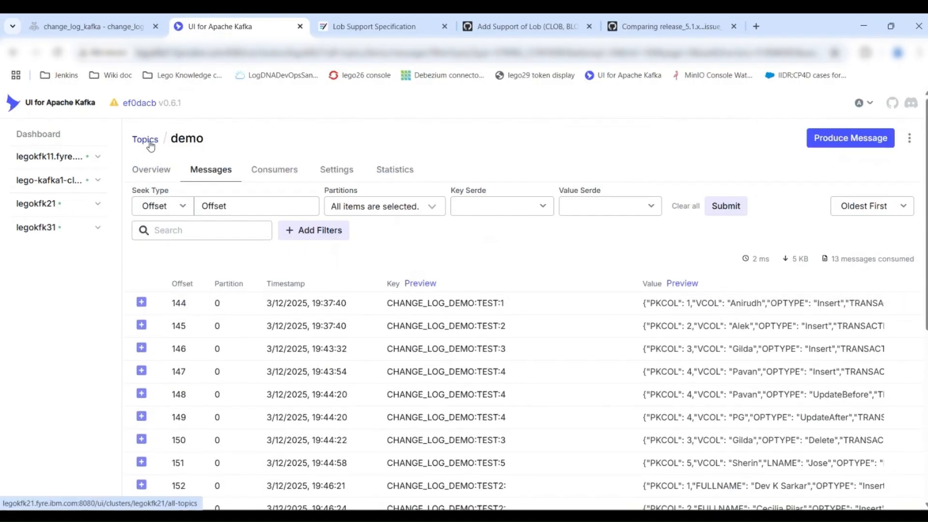
pyautogui.click(150, 144)
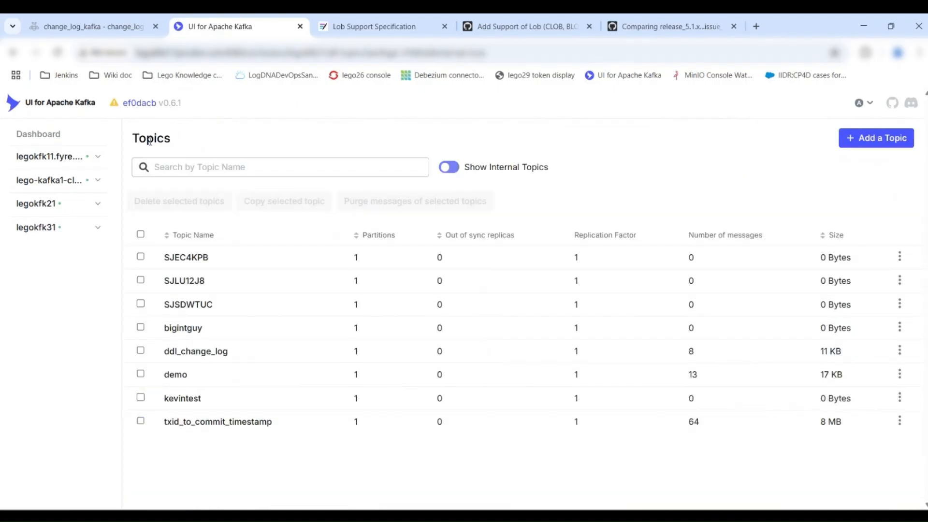
pyautogui.click(196, 356)
pyautogui.click(212, 170)
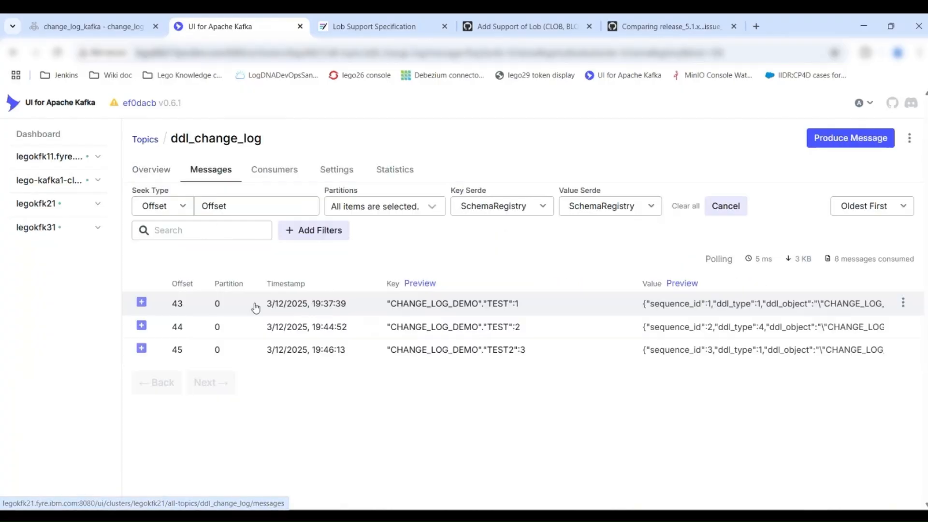
pyautogui.scroll(-1, 270, 334)
pyautogui.click(257, 419)
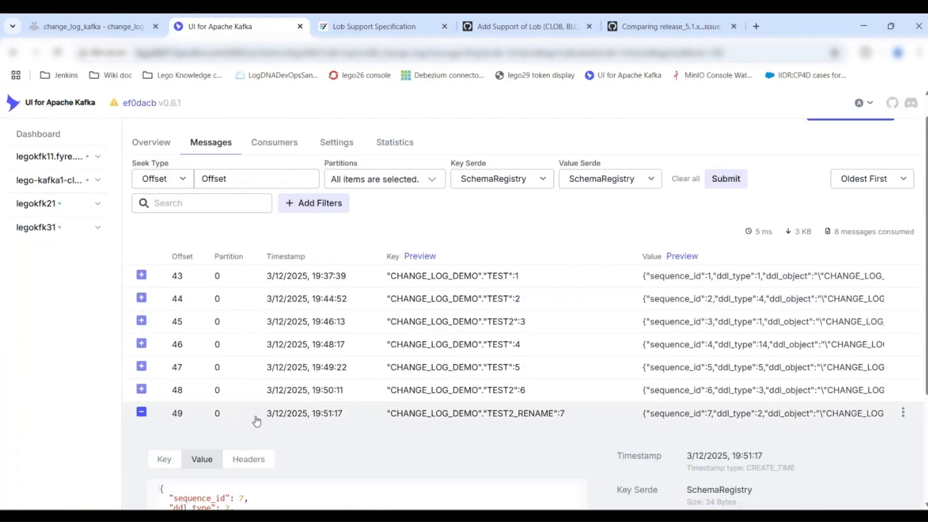
pyautogui.scroll(-3, 257, 419)
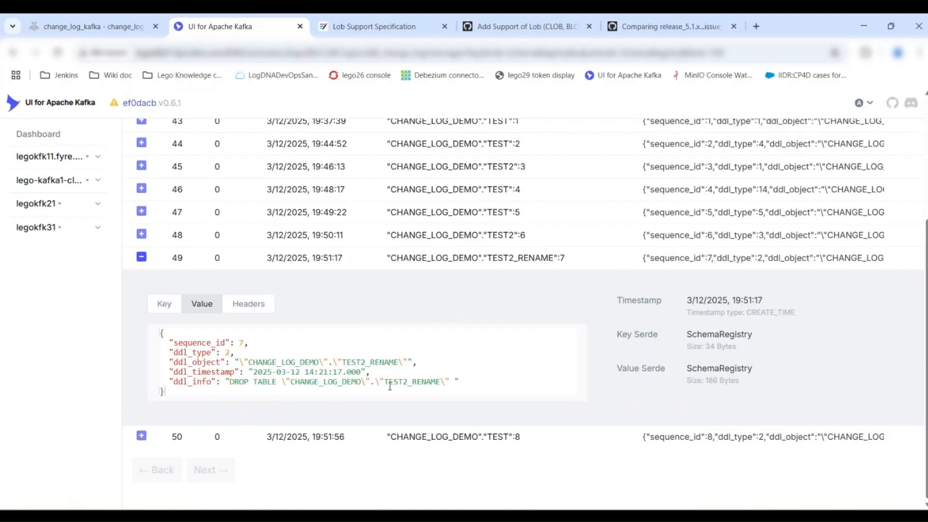
# - Examine the TEST message at offset 50 in the ddl_change_log topic
pyautogui.click(353, 443)
pyautogui.scroll(-3, 354, 444)
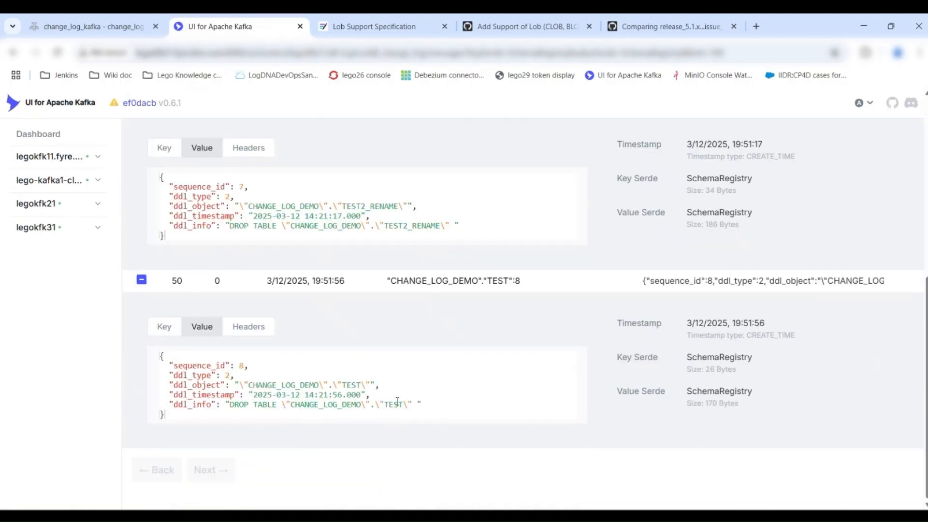
pyautogui.scroll(7, 397, 402)
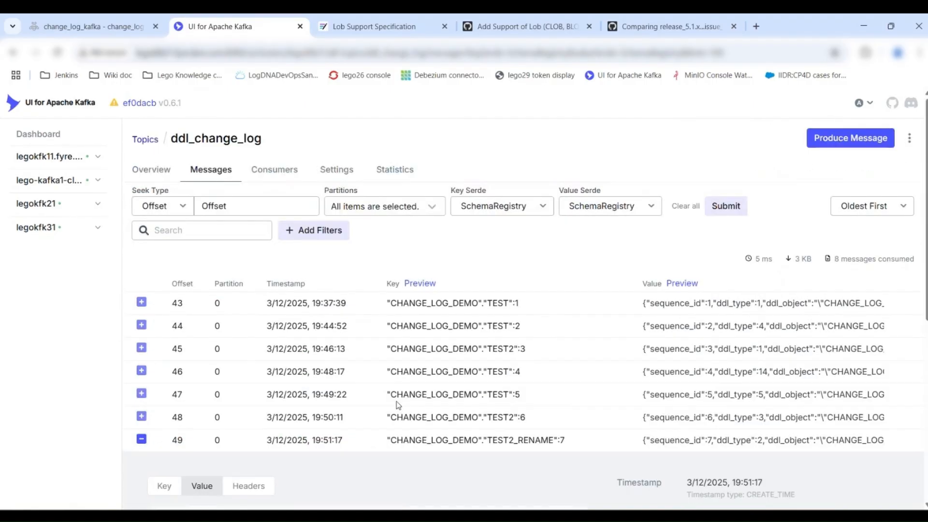